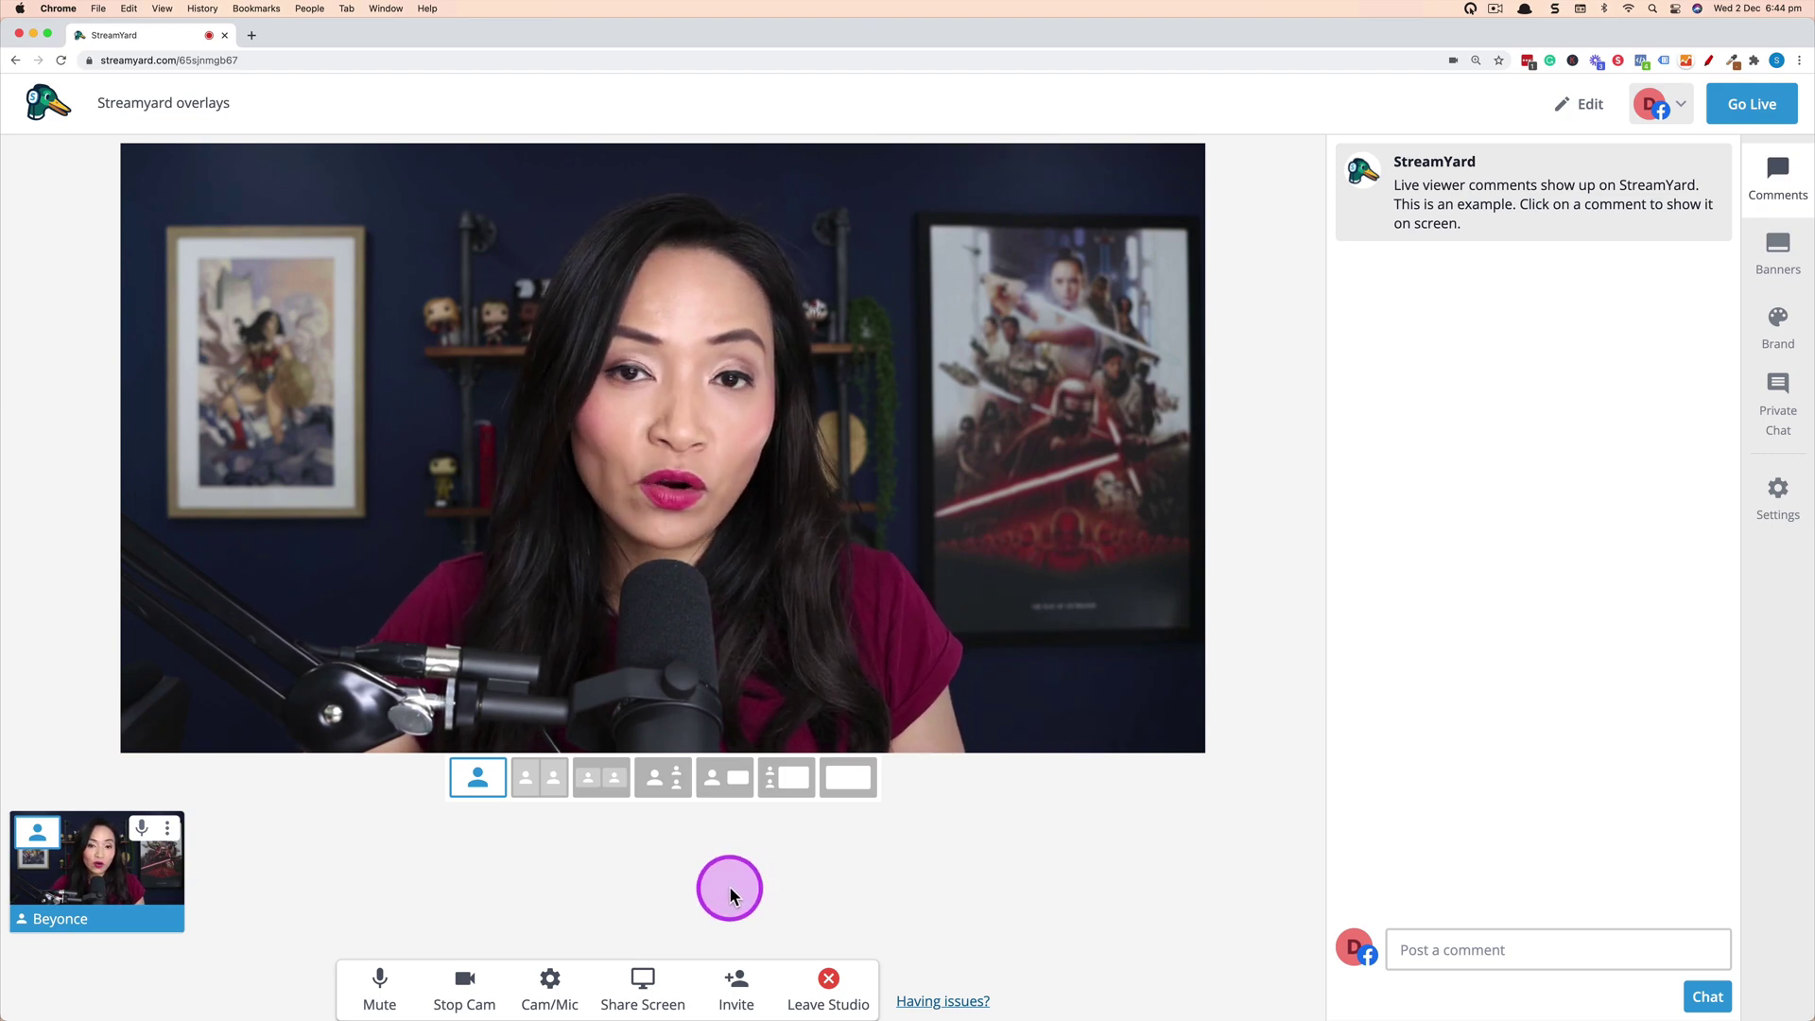
- Bring up the Invite dialog and select the broadcast studio guest link
left_click(736, 991)
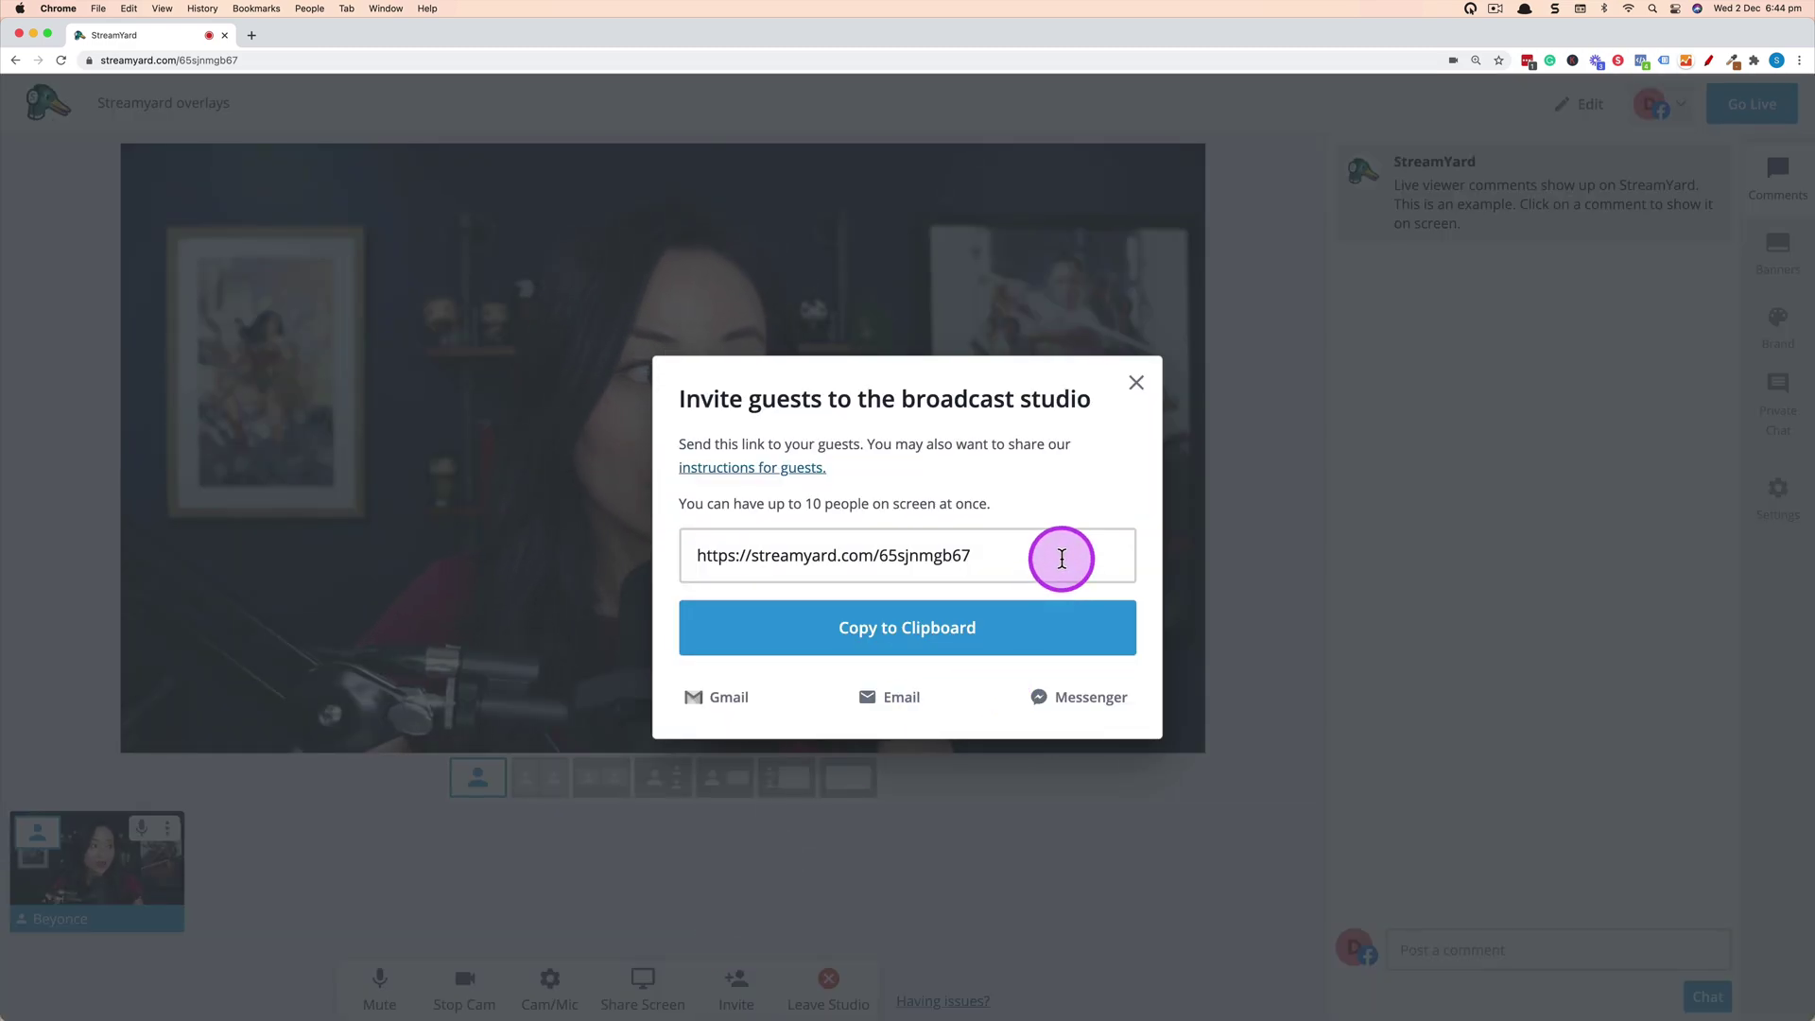
left_click_drag(1062, 558, 759, 555)
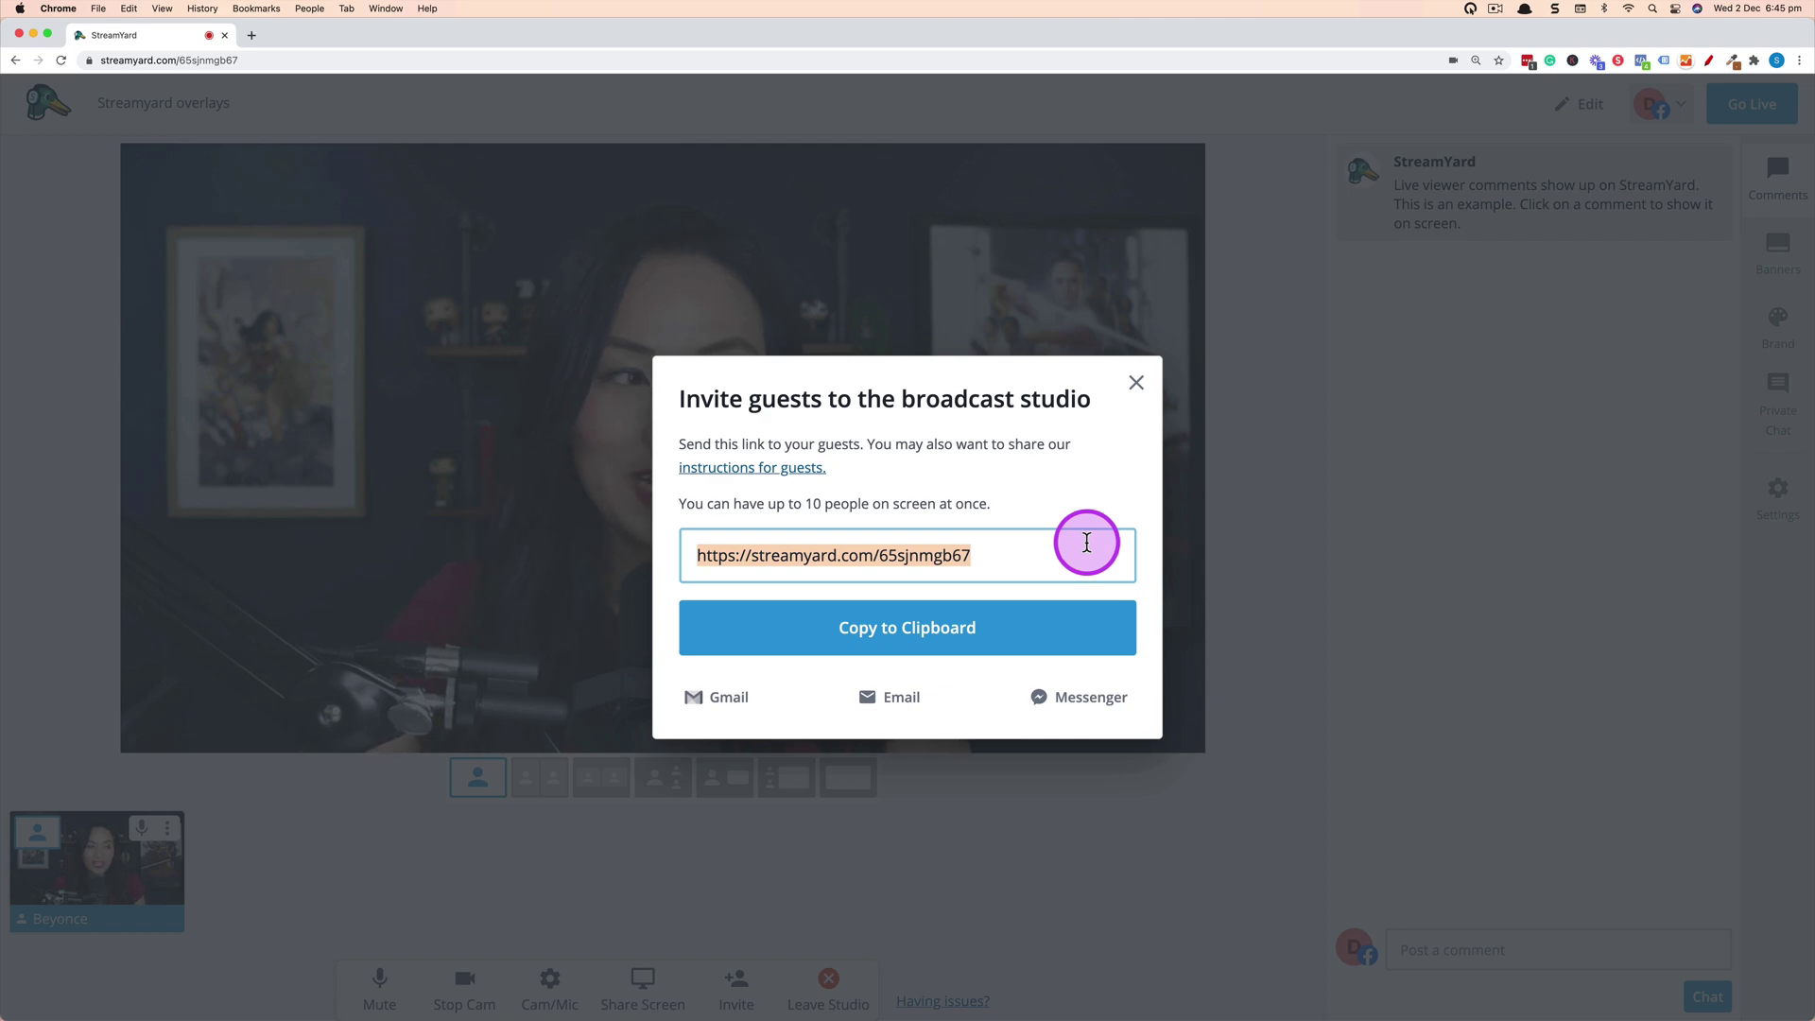
- Copy the studio invite link to the clipboard
left_click(1120, 632)
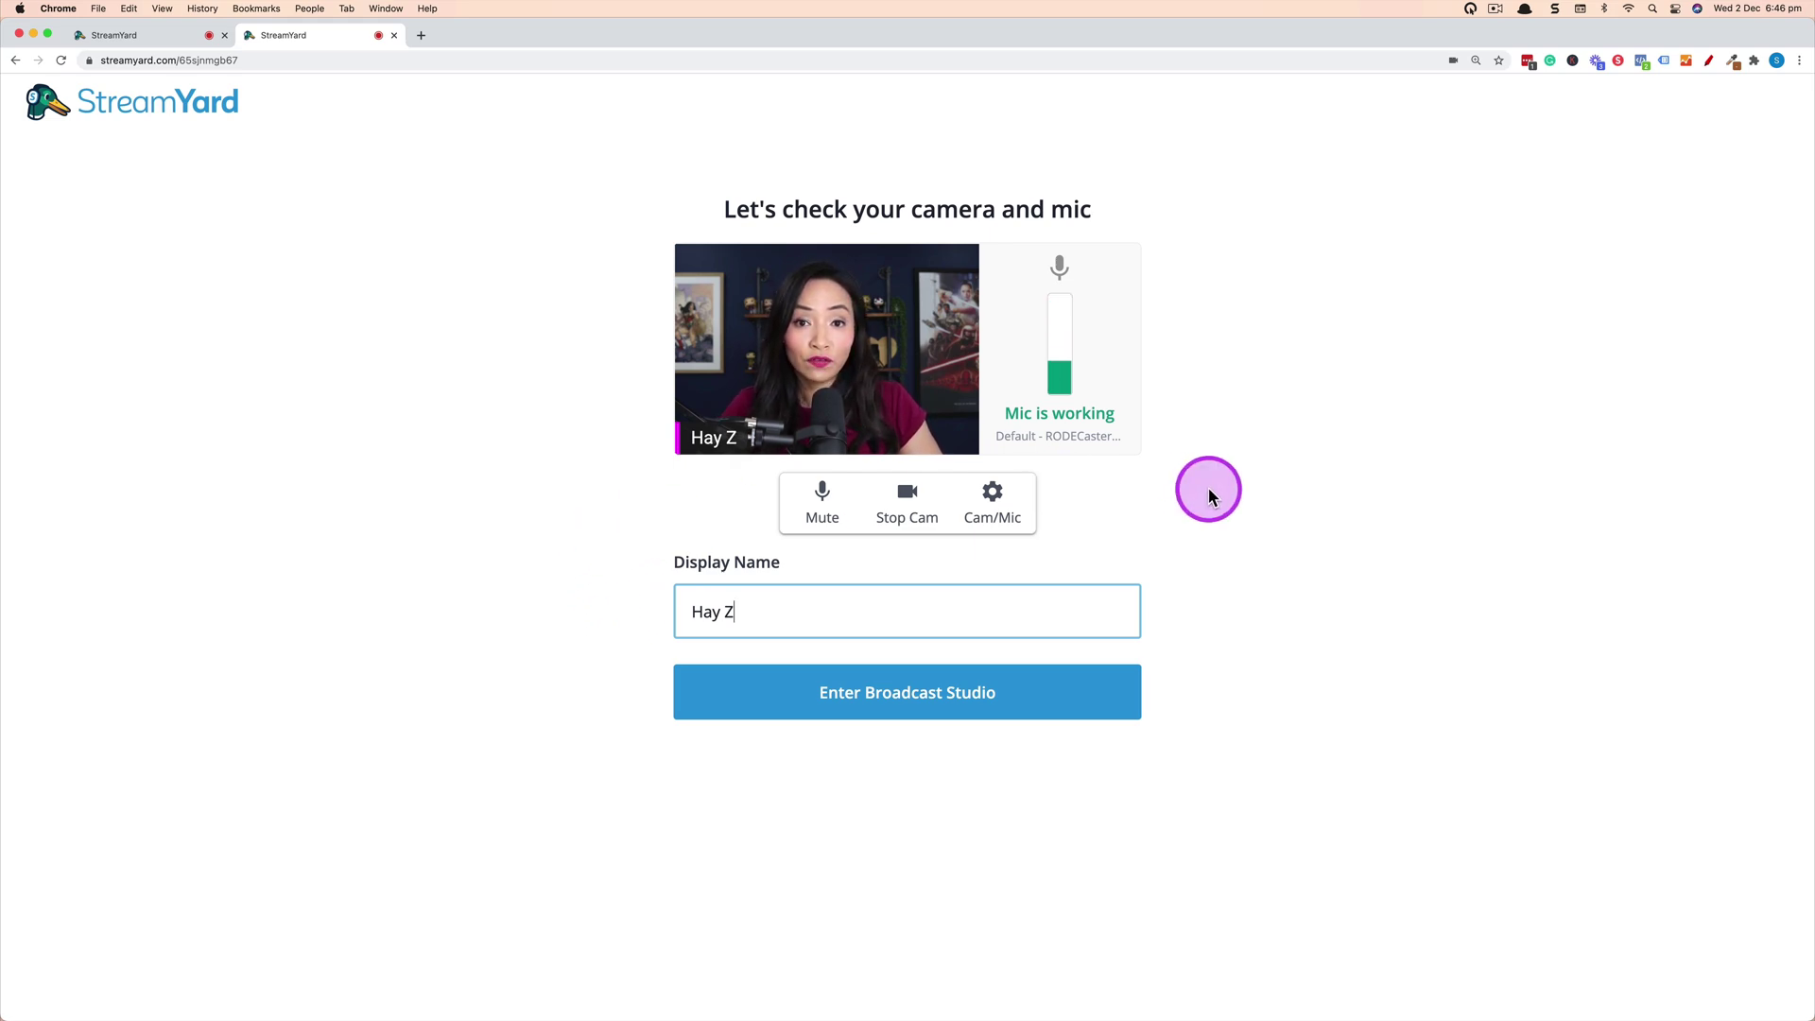
- Review camera options, keeping Live Gamer Ultra-Video at High Definition (720p) resolution
left_click(989, 490)
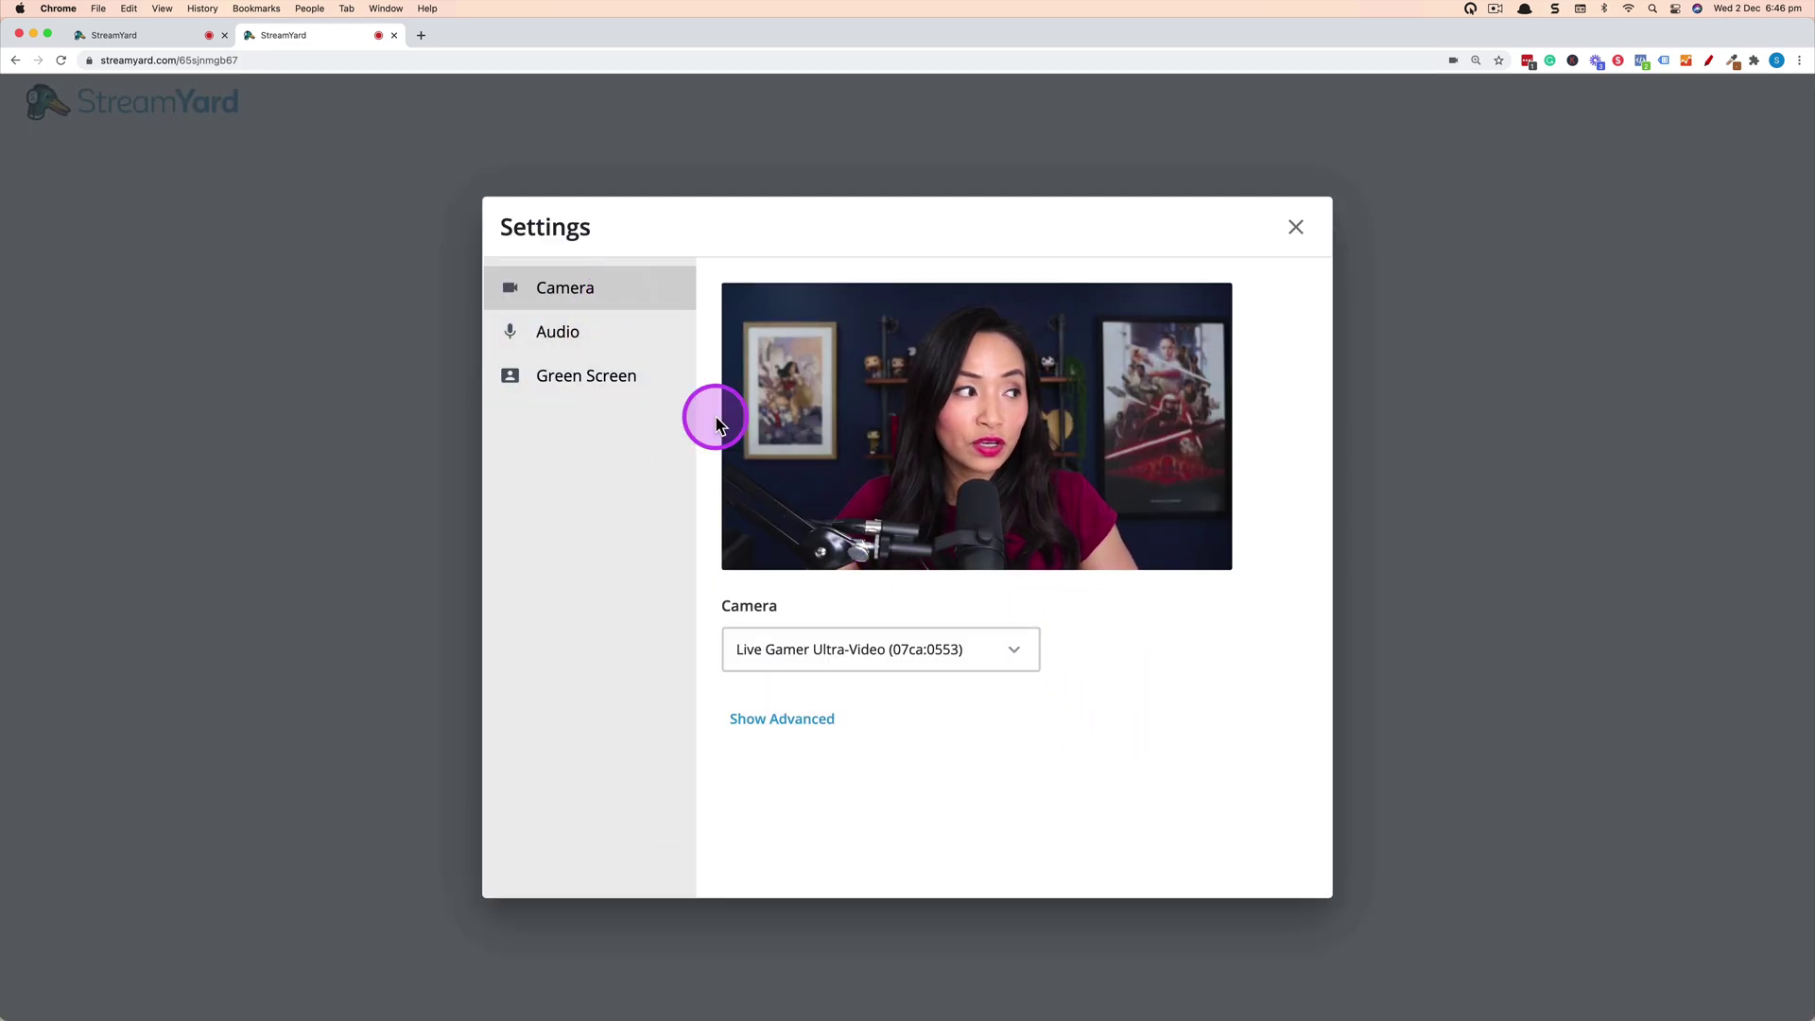
left_click(1024, 649)
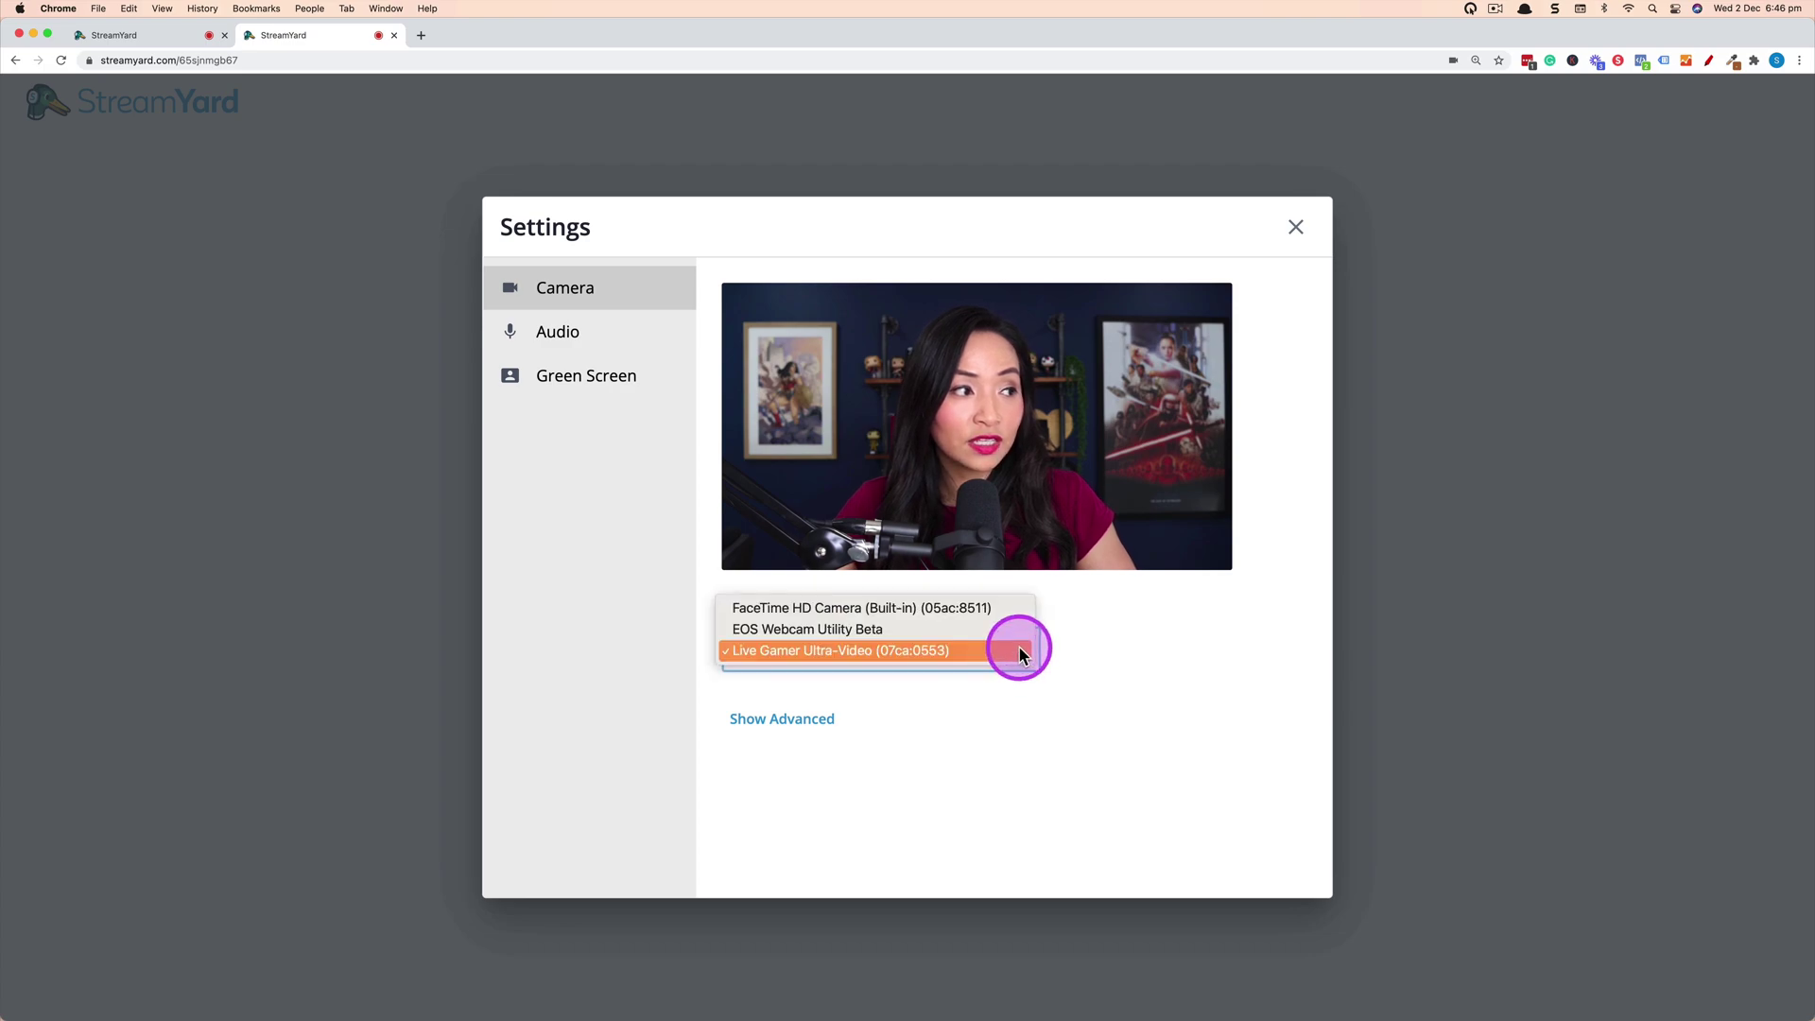
left_click(1205, 658)
left_click(830, 719)
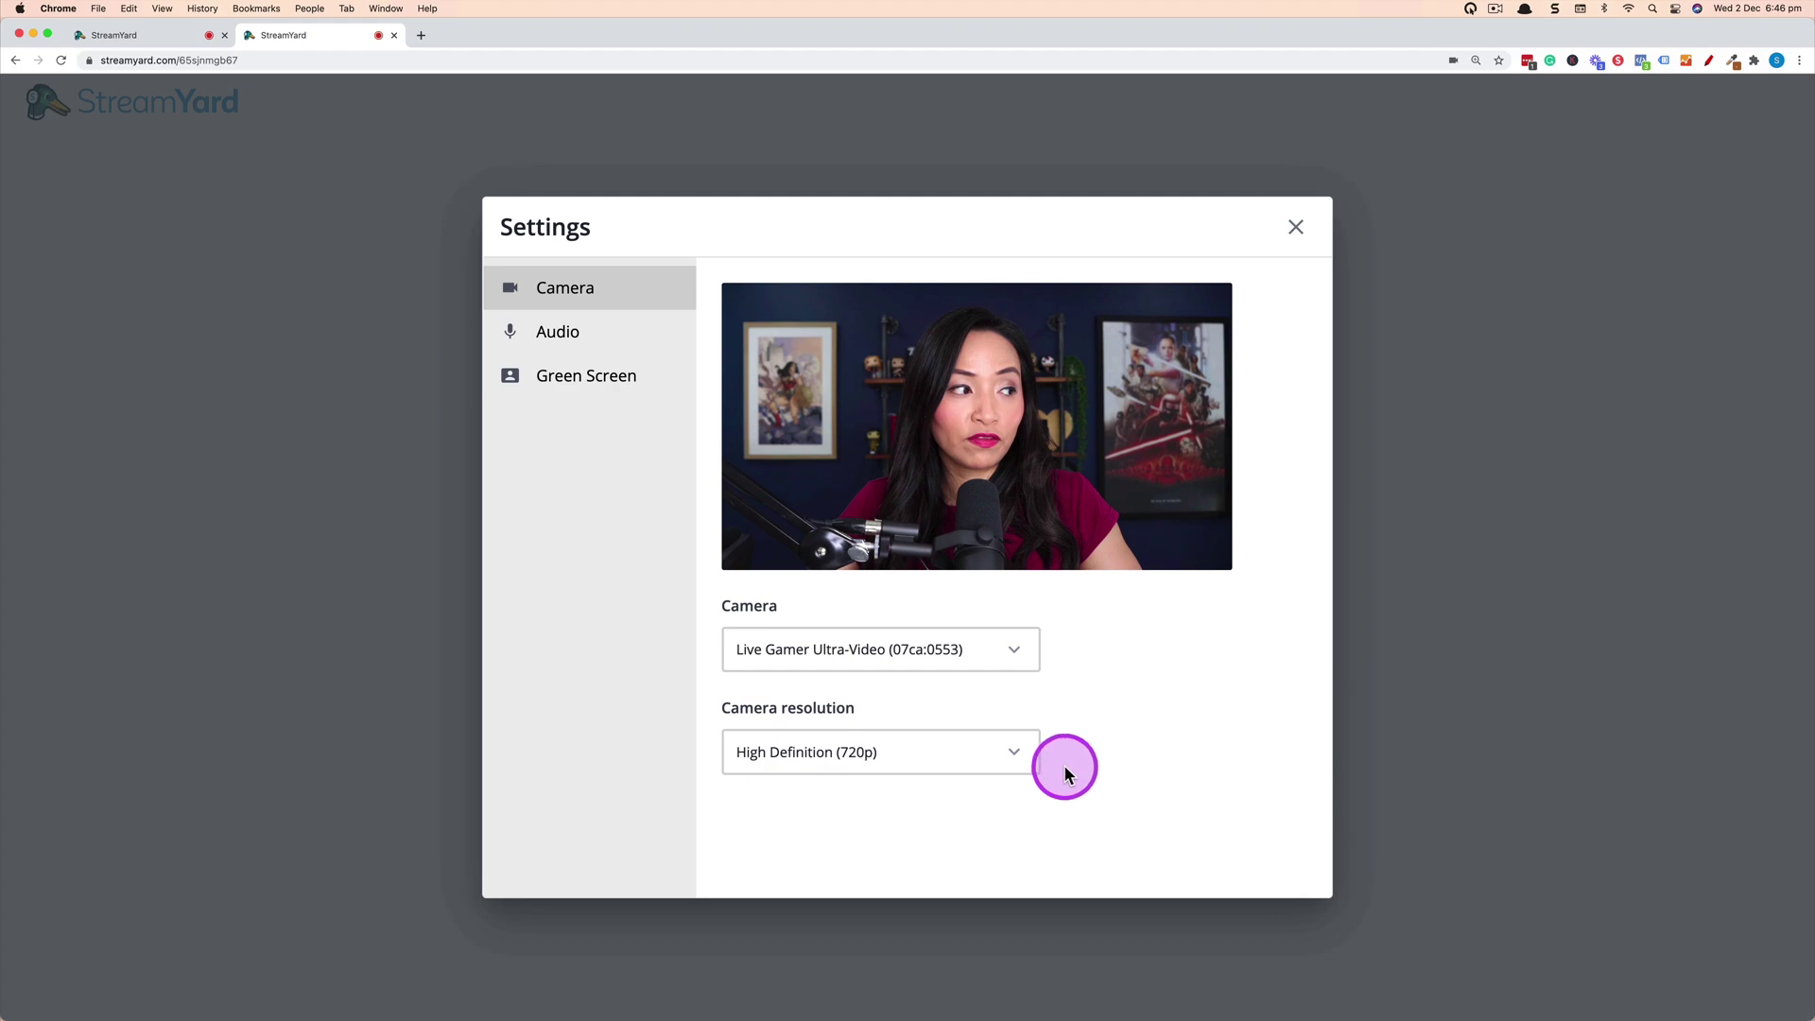
left_click(1008, 751)
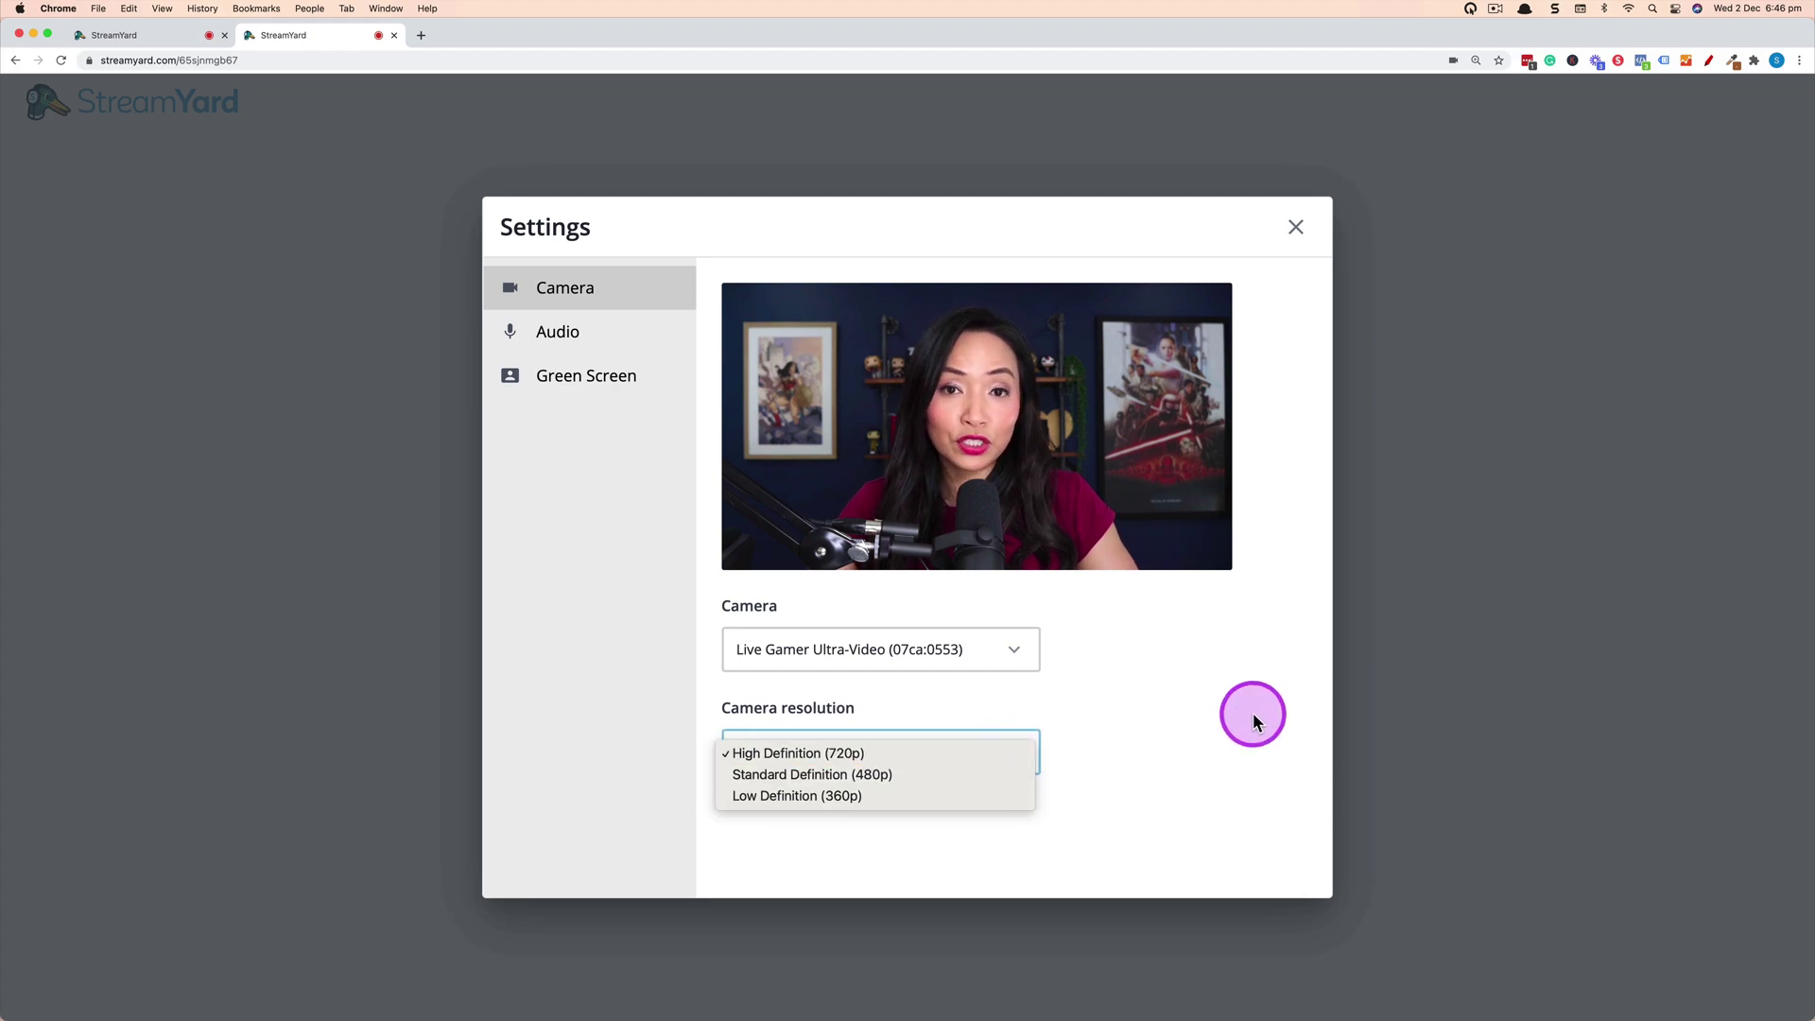
left_click(1253, 720)
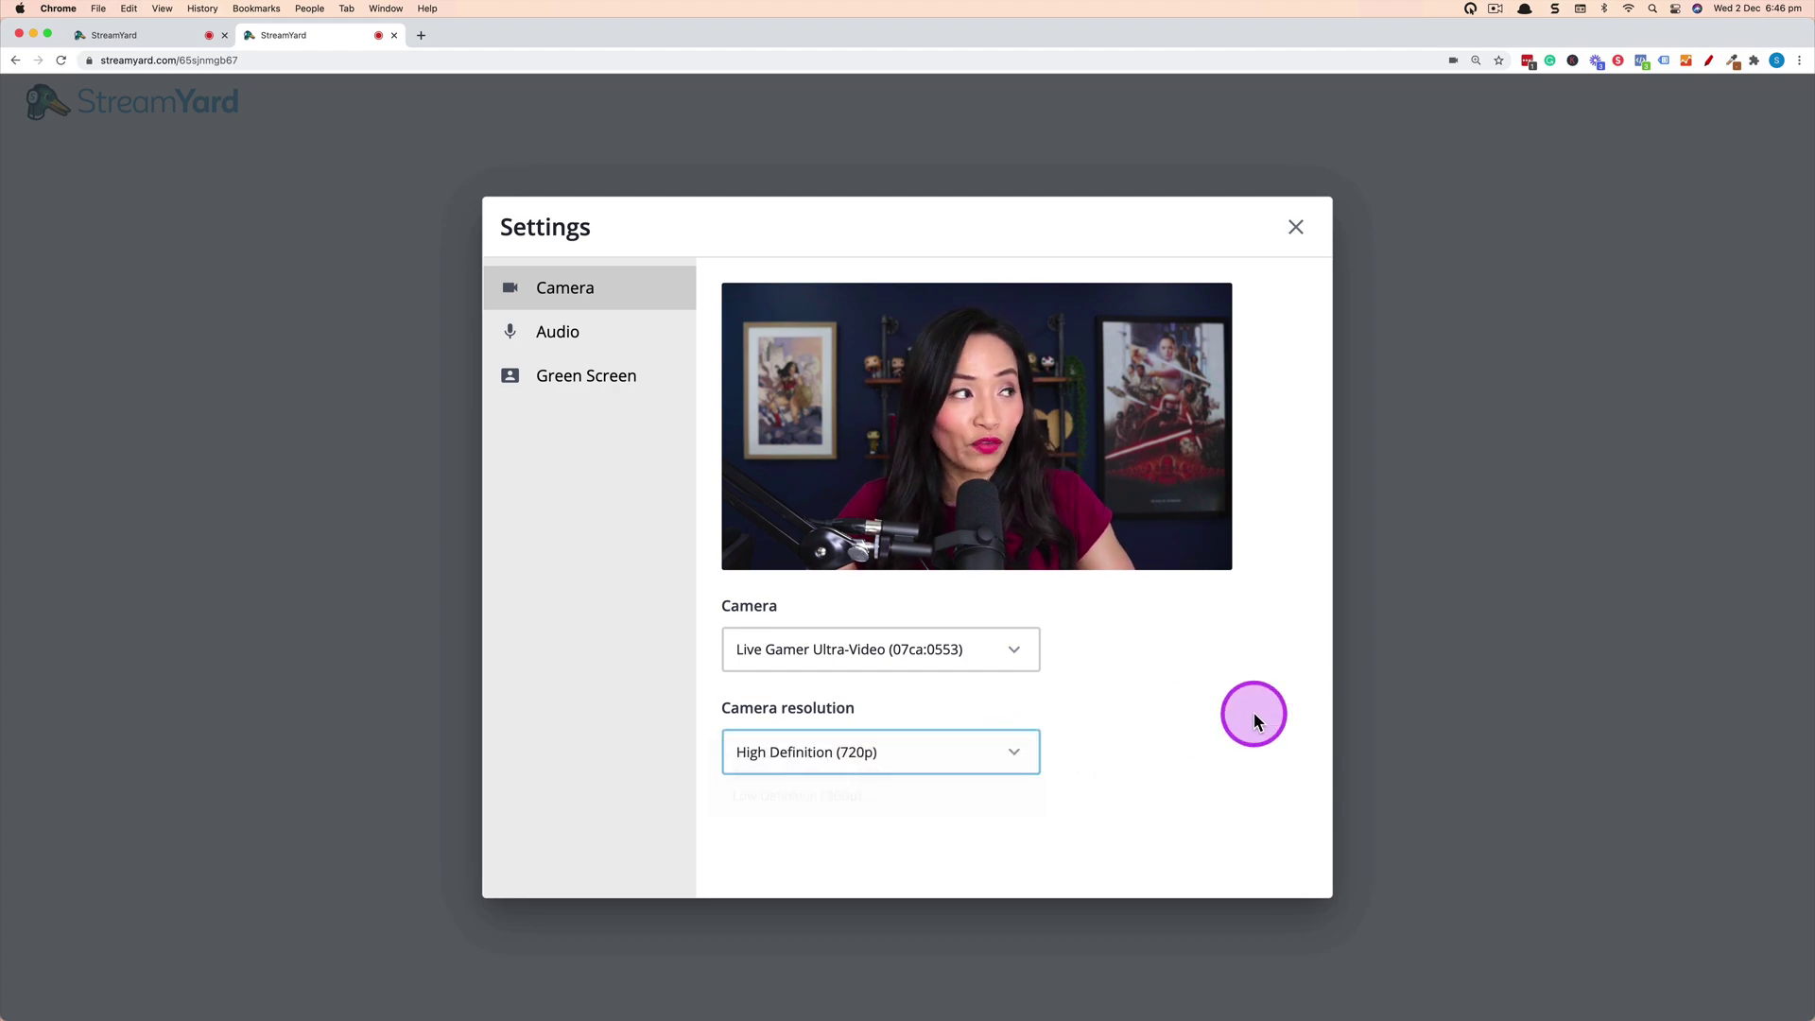
- Check the Audio speaker choices, keeping the default speaker output
left_click(637, 346)
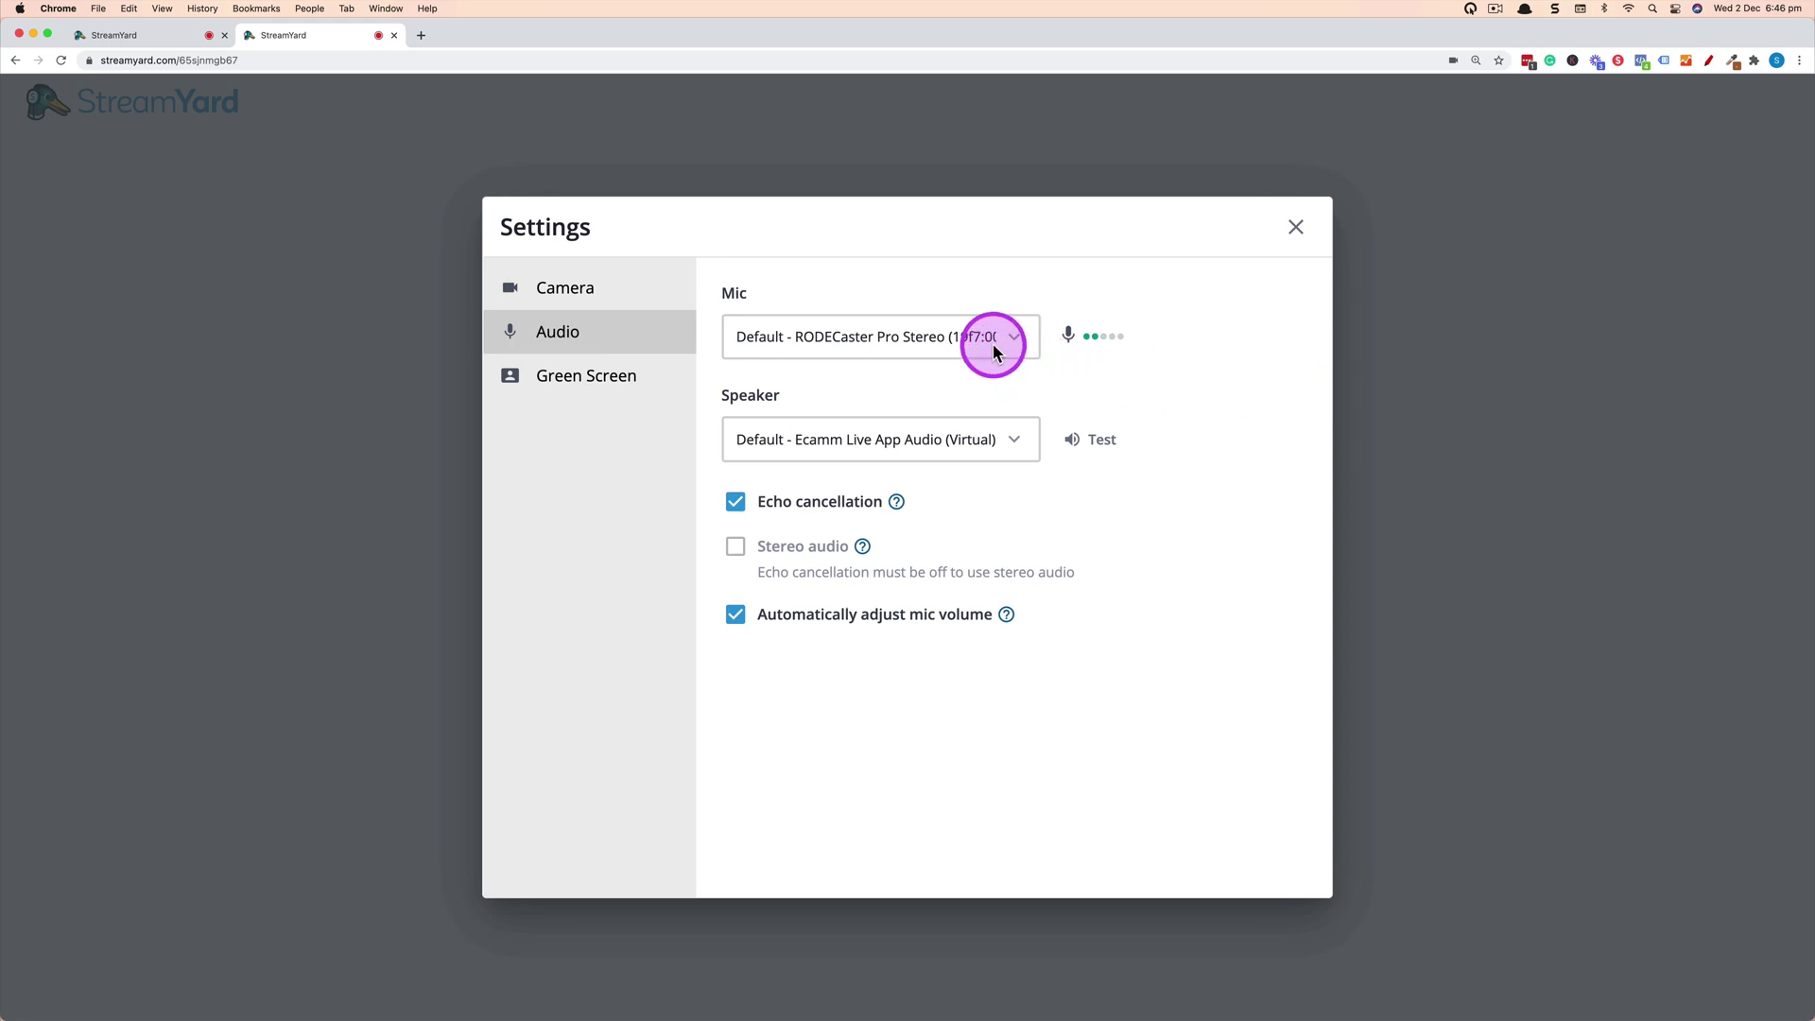
left_click(1010, 446)
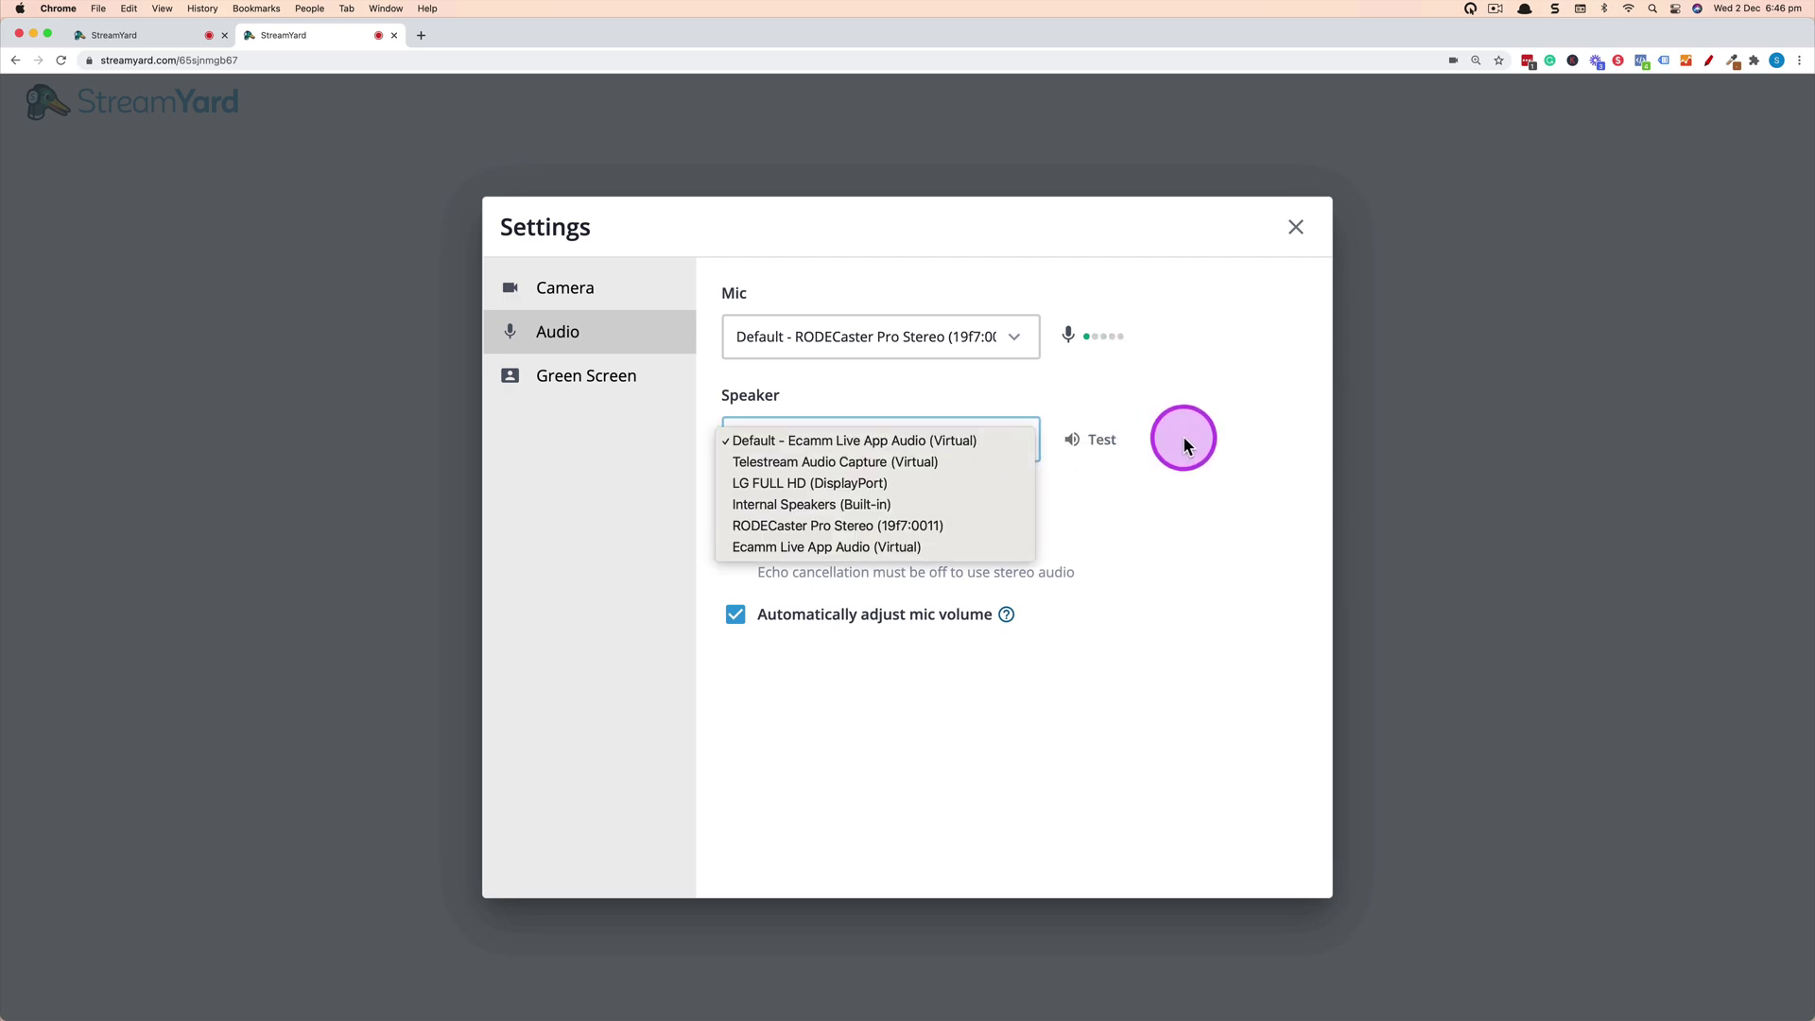
left_click(1231, 427)
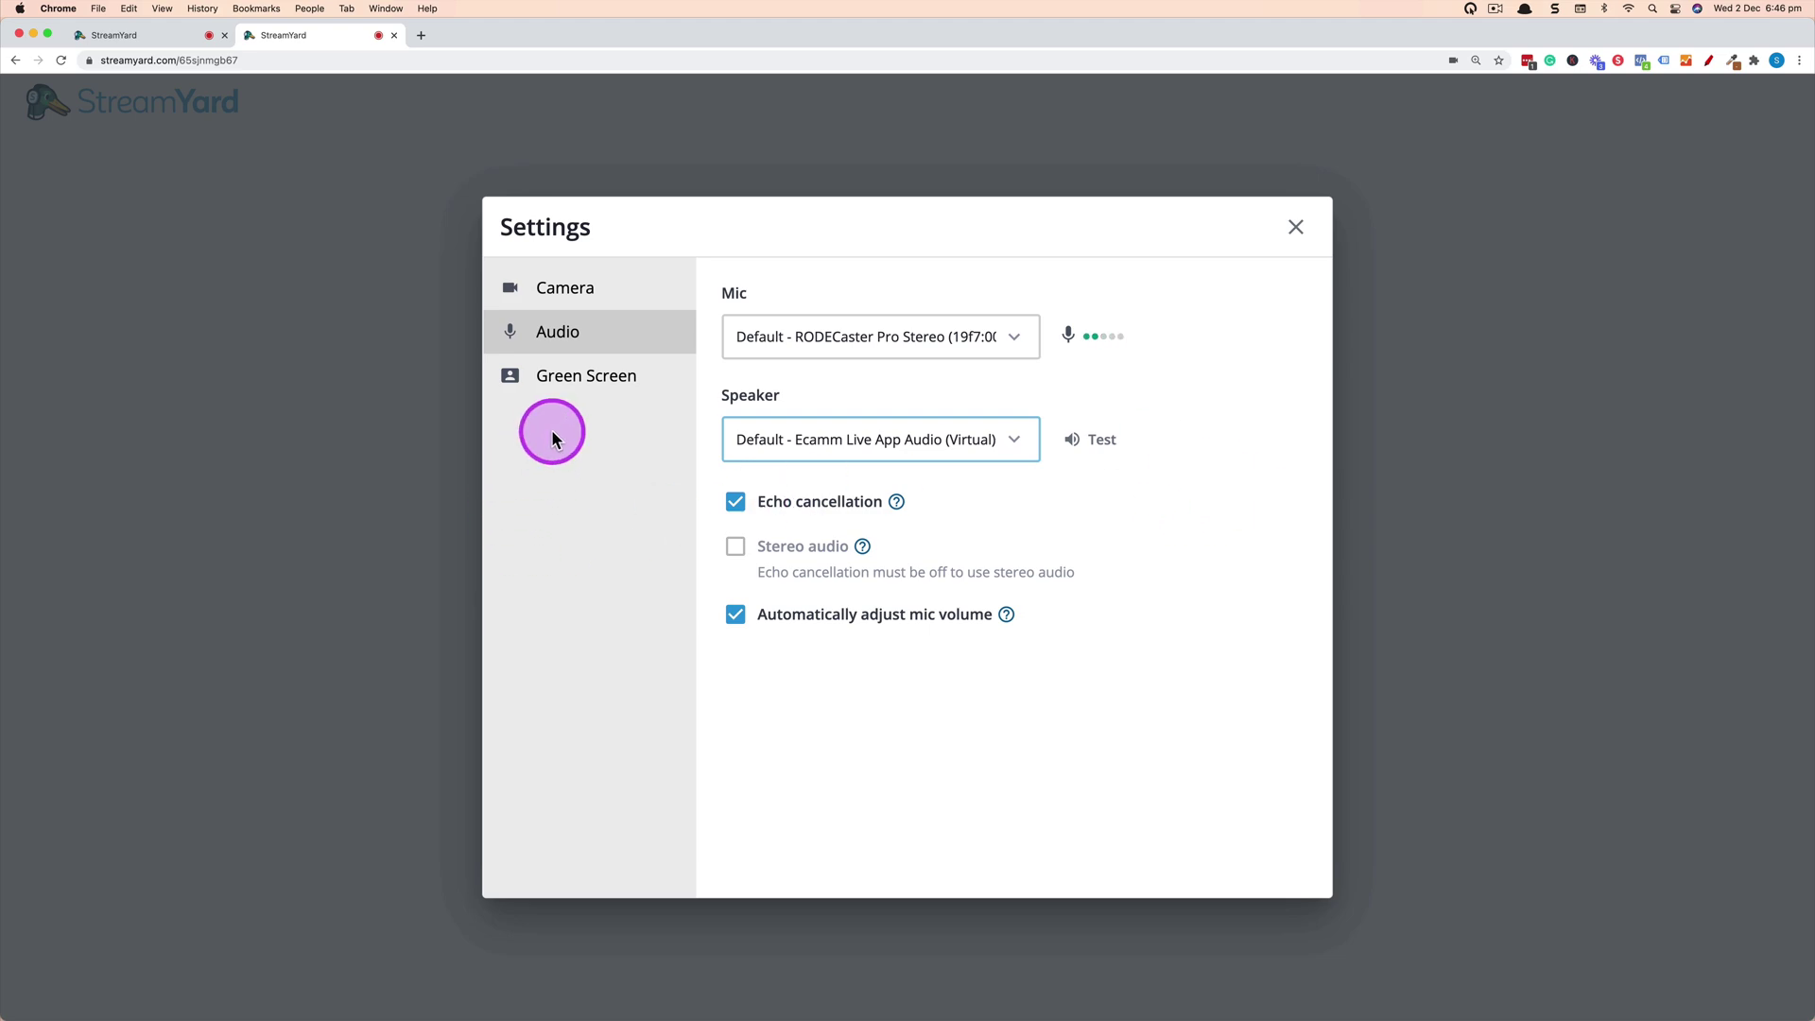
- Look over the Green Screen background options, then close the device settings
left_click(650, 375)
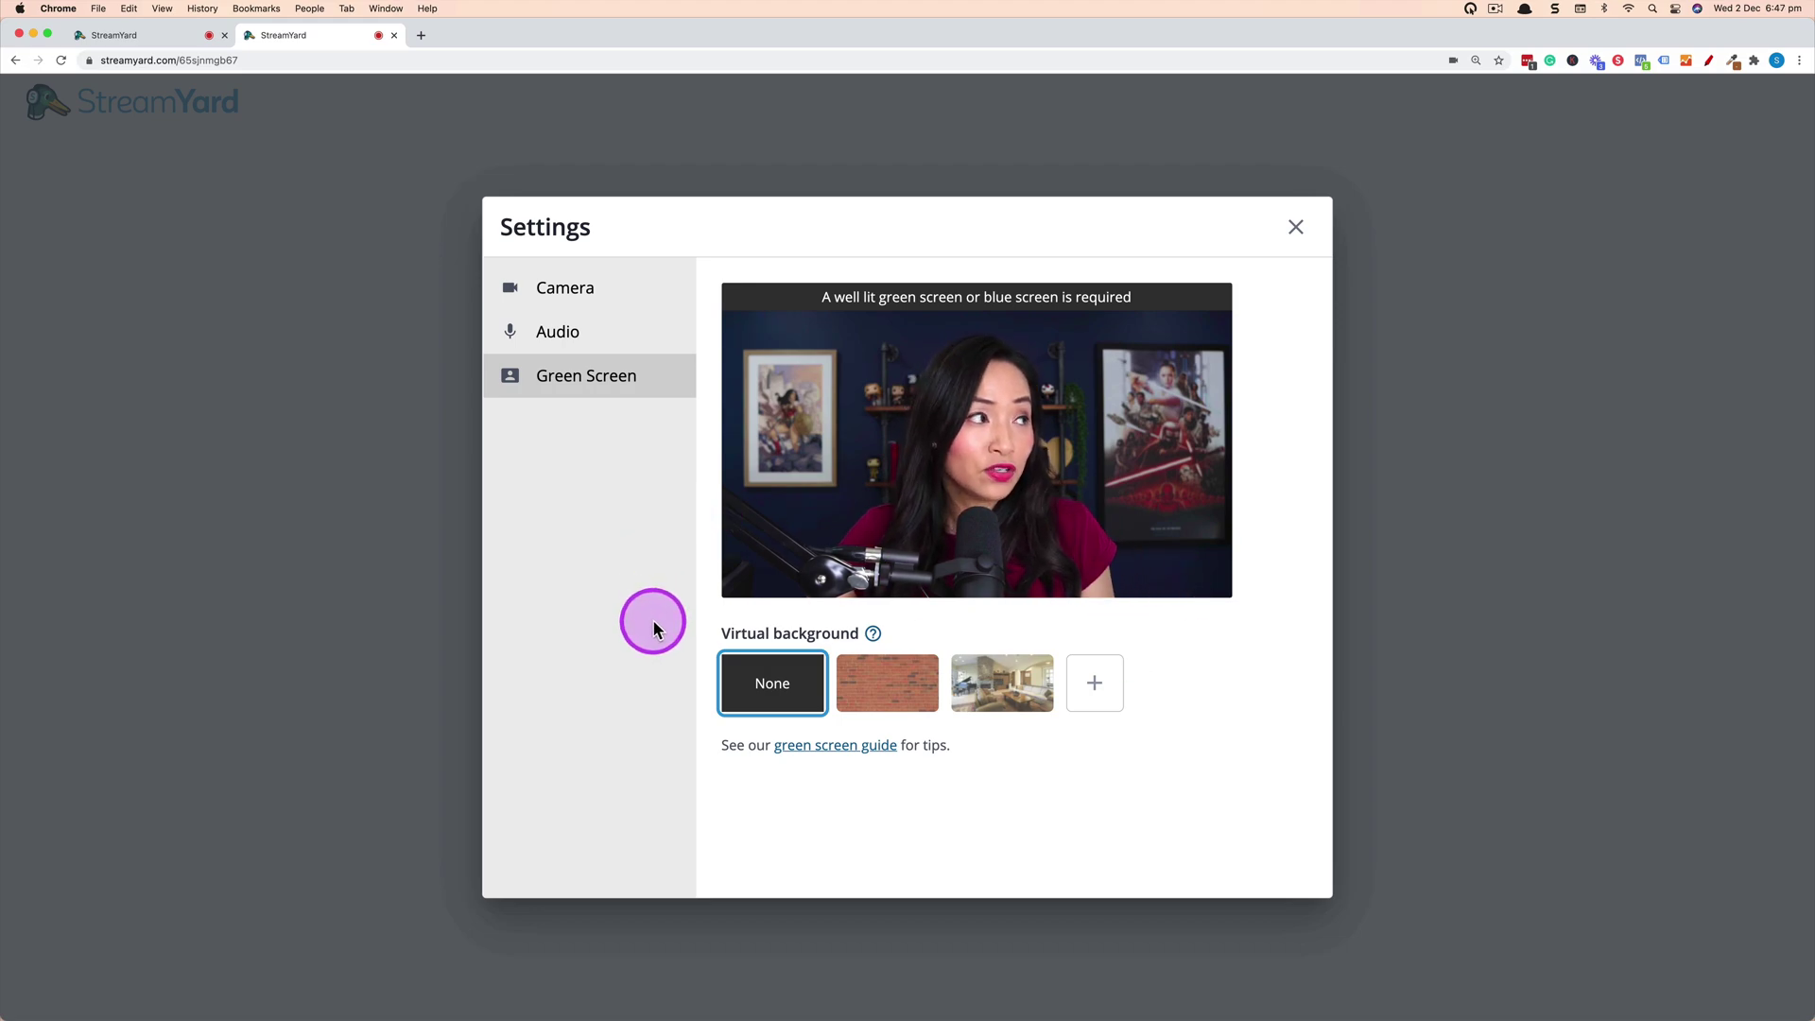
left_click(624, 301)
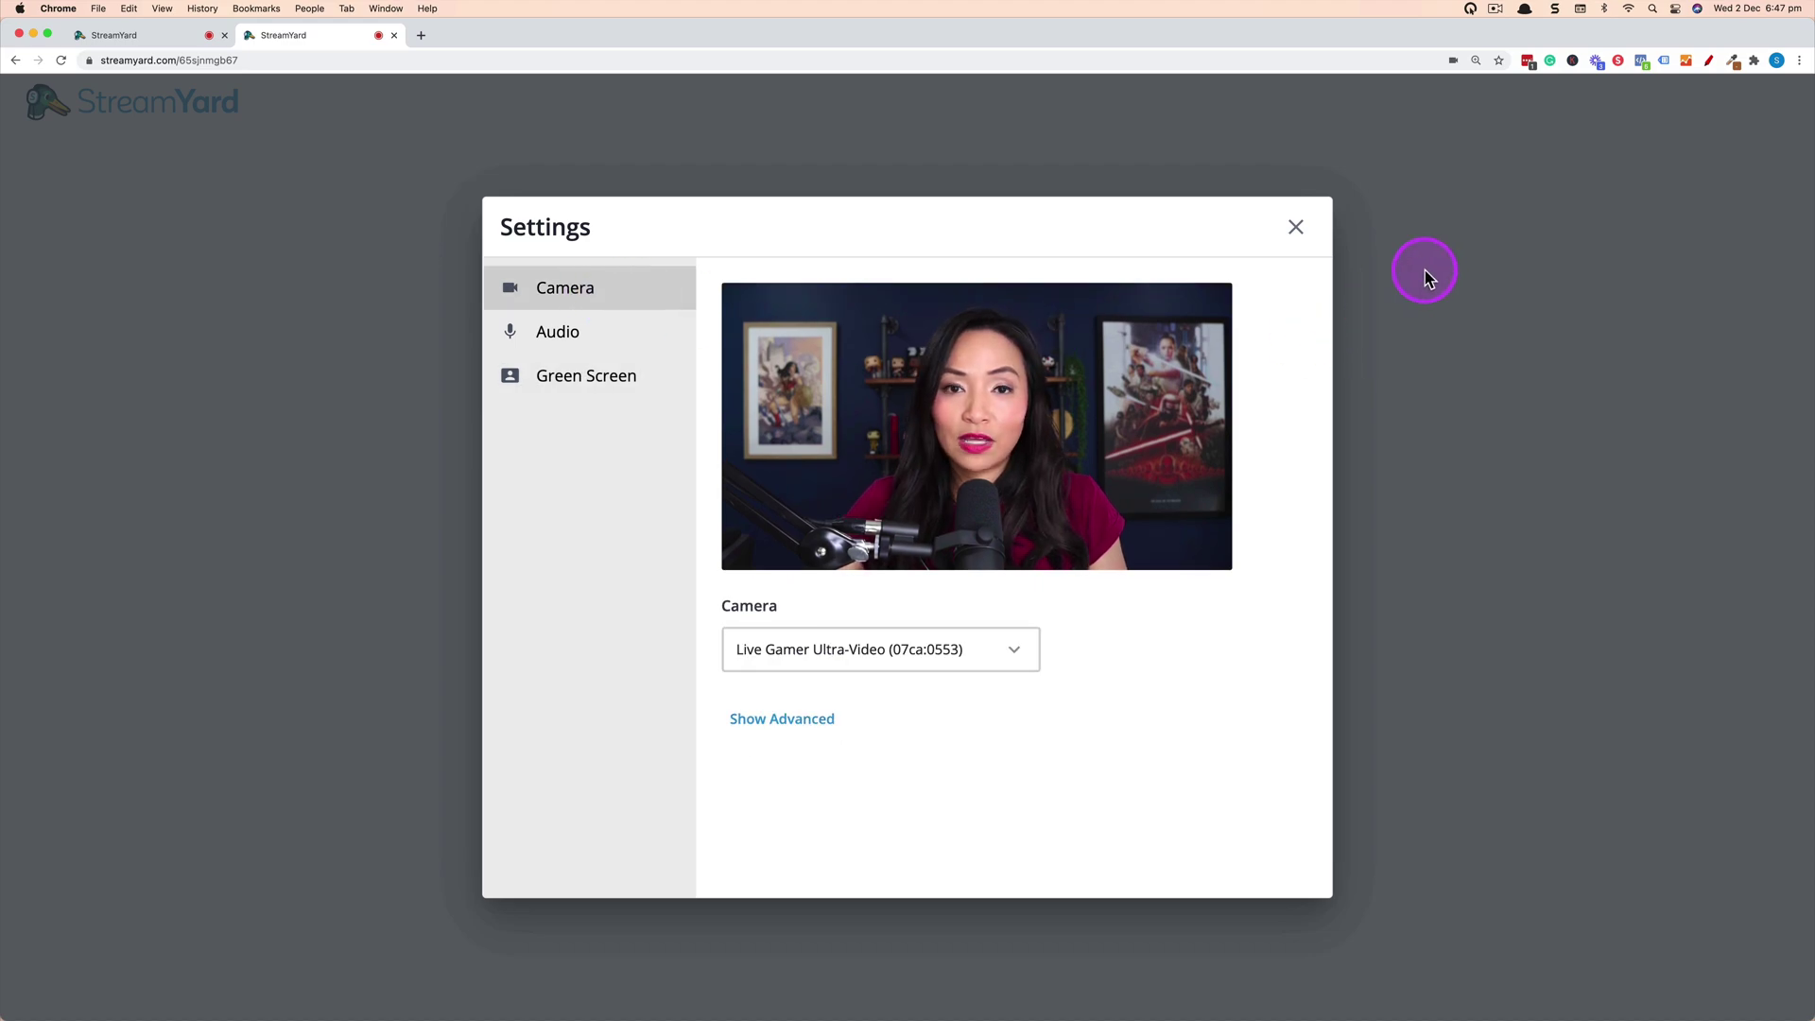
left_click(1295, 228)
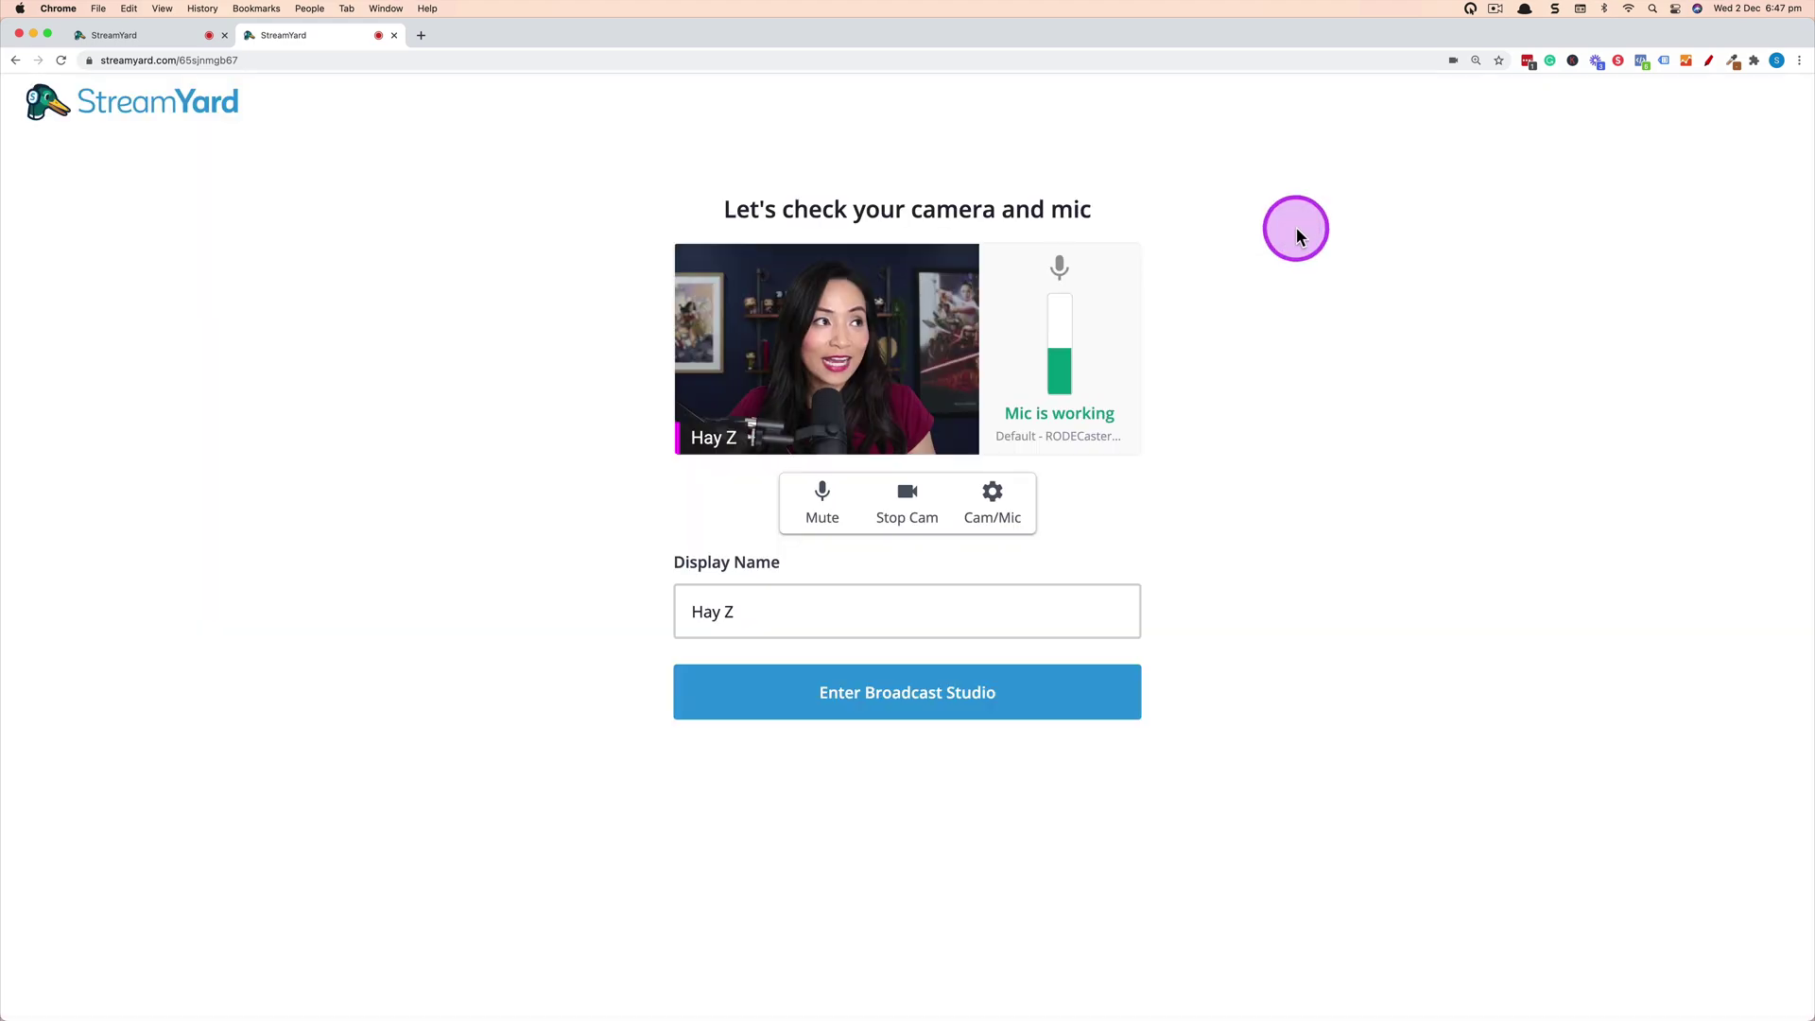
- Join the broadcast studio as the guest and put the host's camera on stage
left_click(1067, 711)
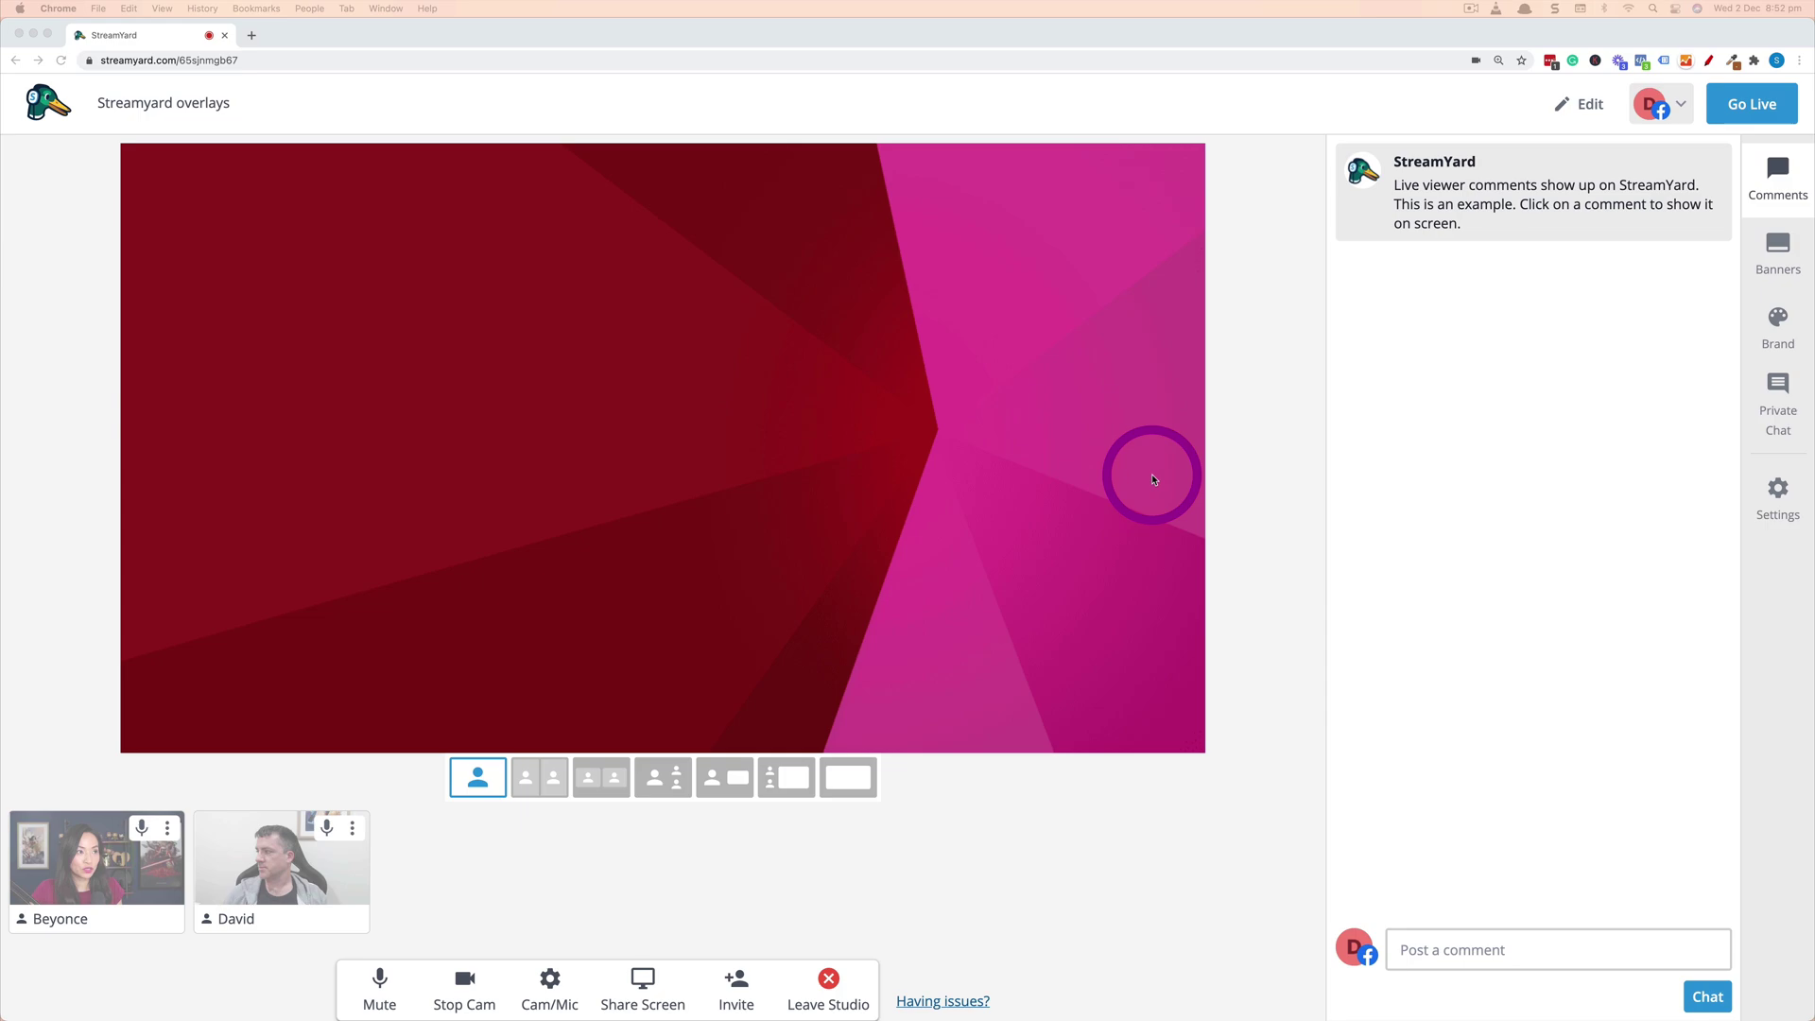
left_click(402, 879)
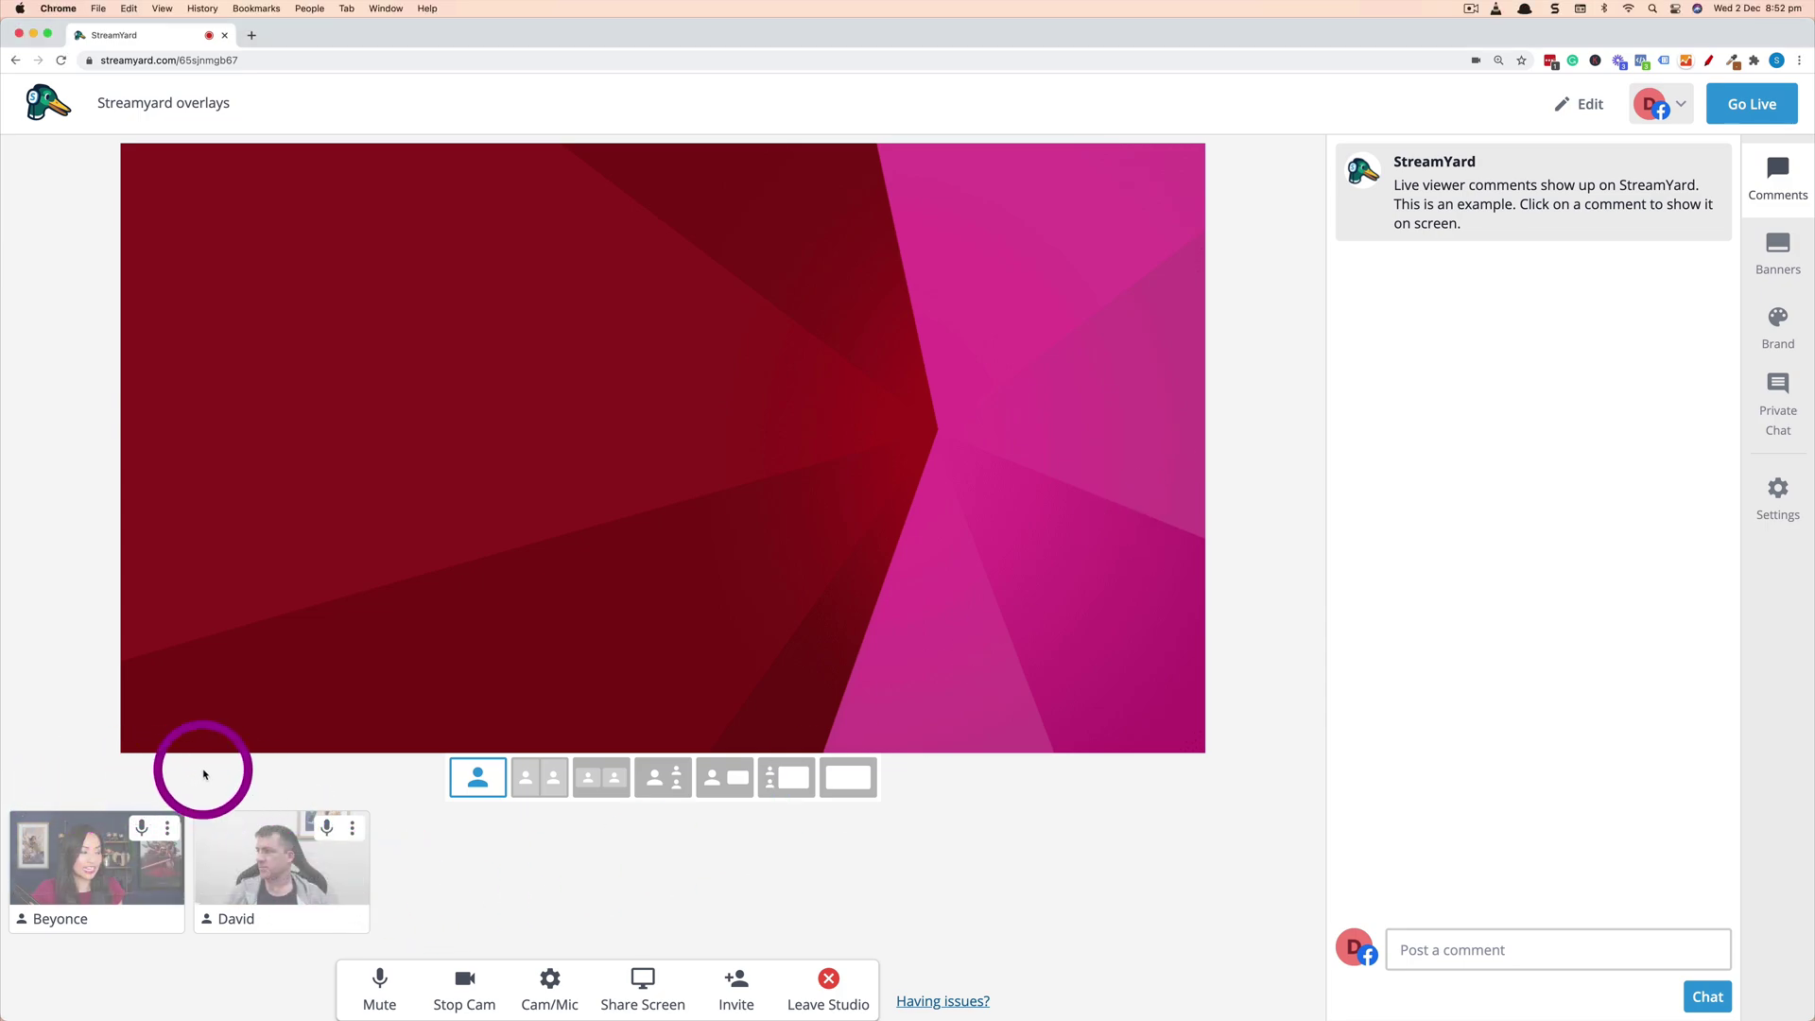
mouse_move(255, 839)
mouse_move(139, 906)
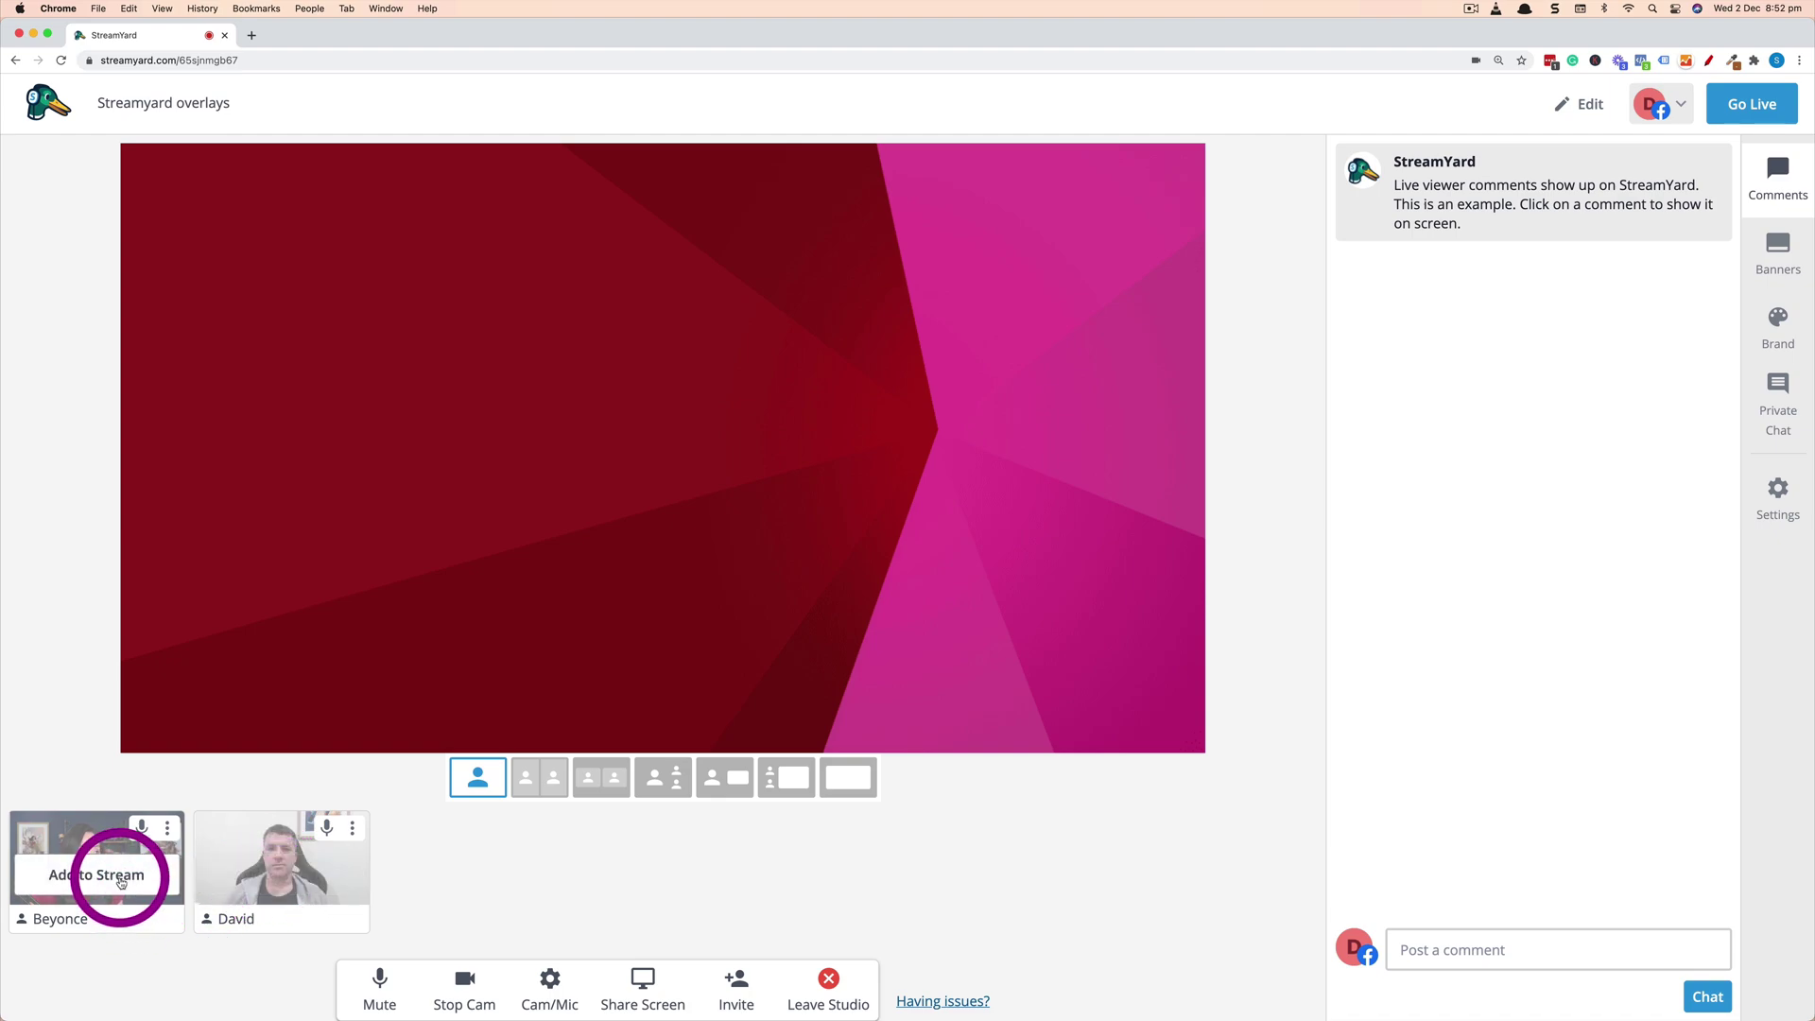
mouse_move(232, 881)
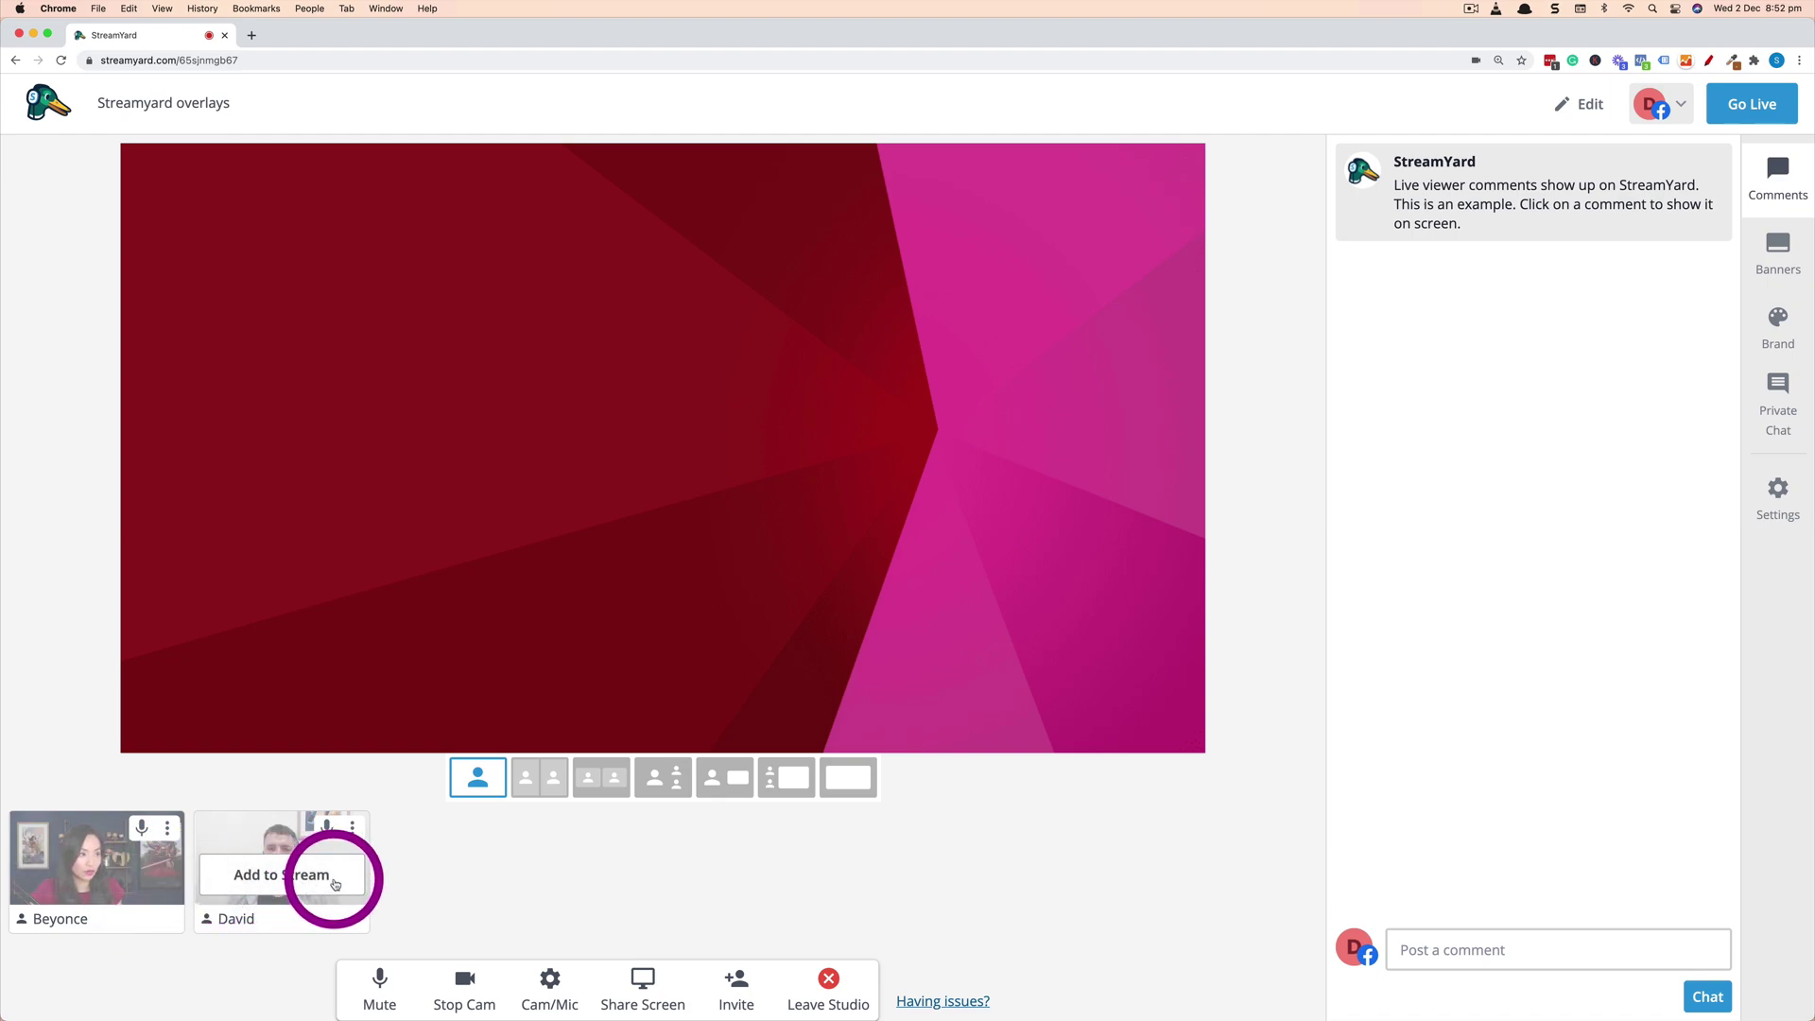
mouse_move(80, 878)
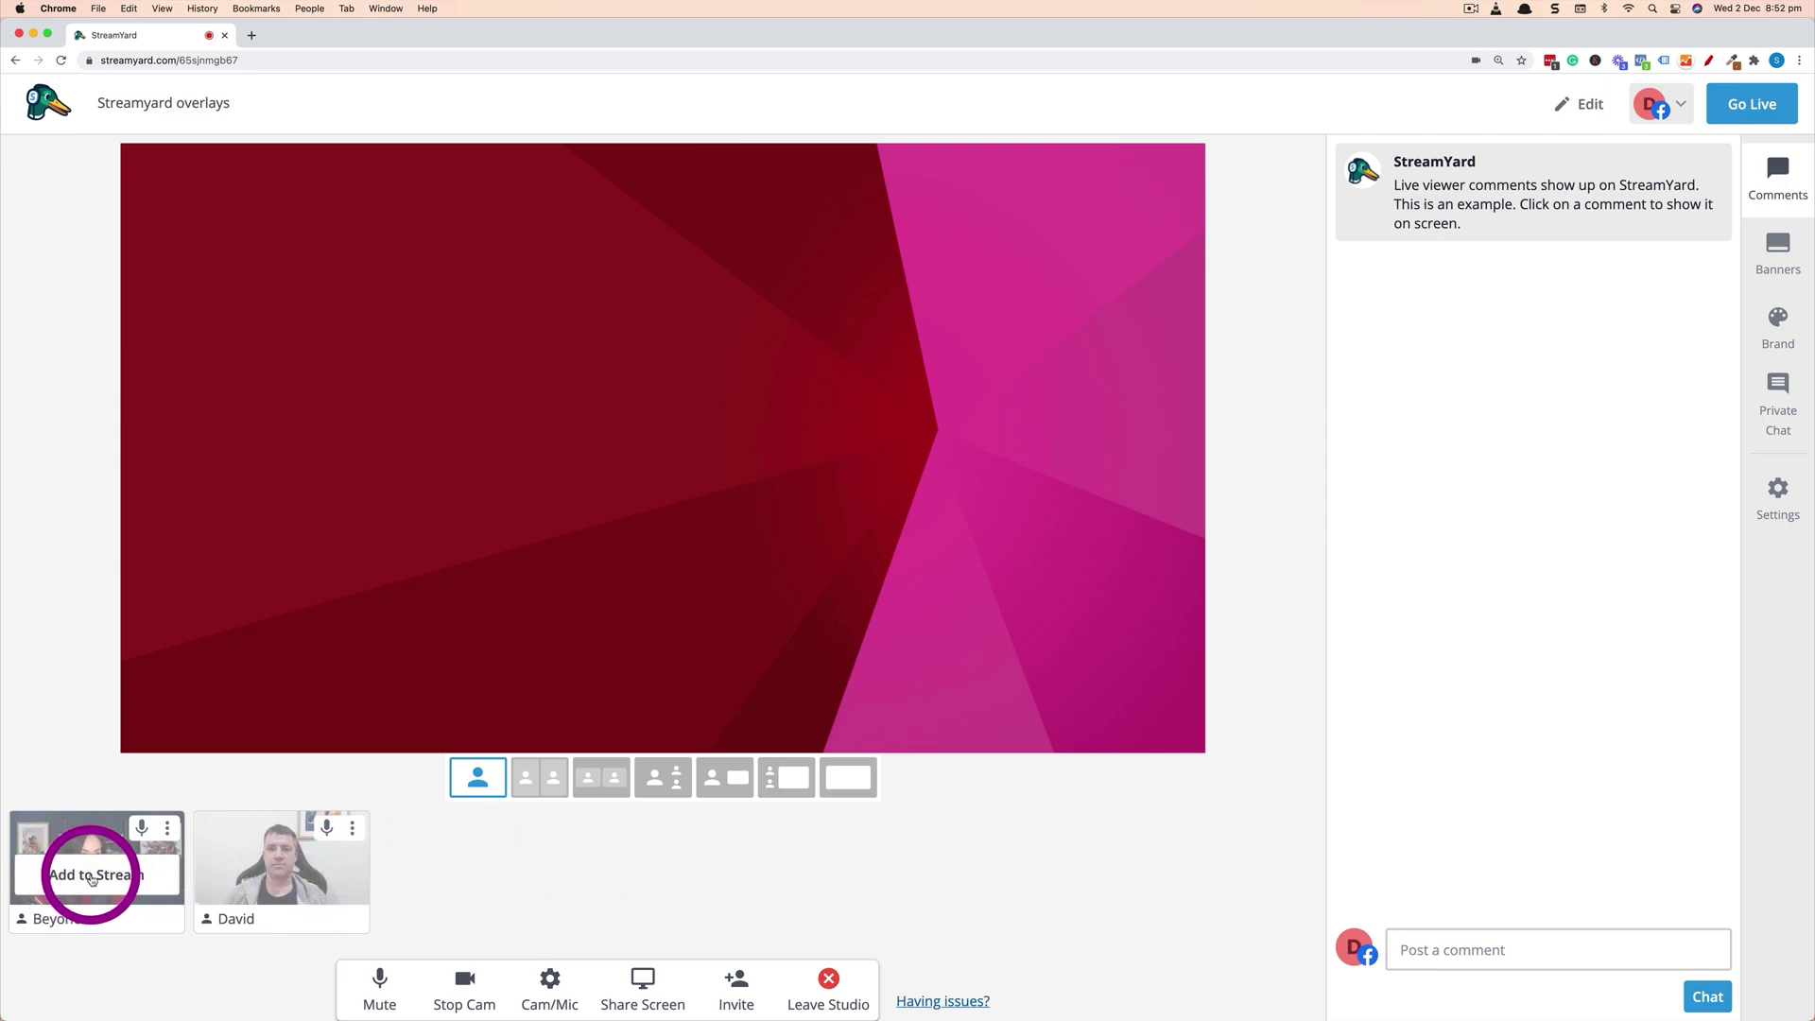
left_click(92, 880)
- Mute both participants' microphones and add the second participant to the stage
left_click(140, 828)
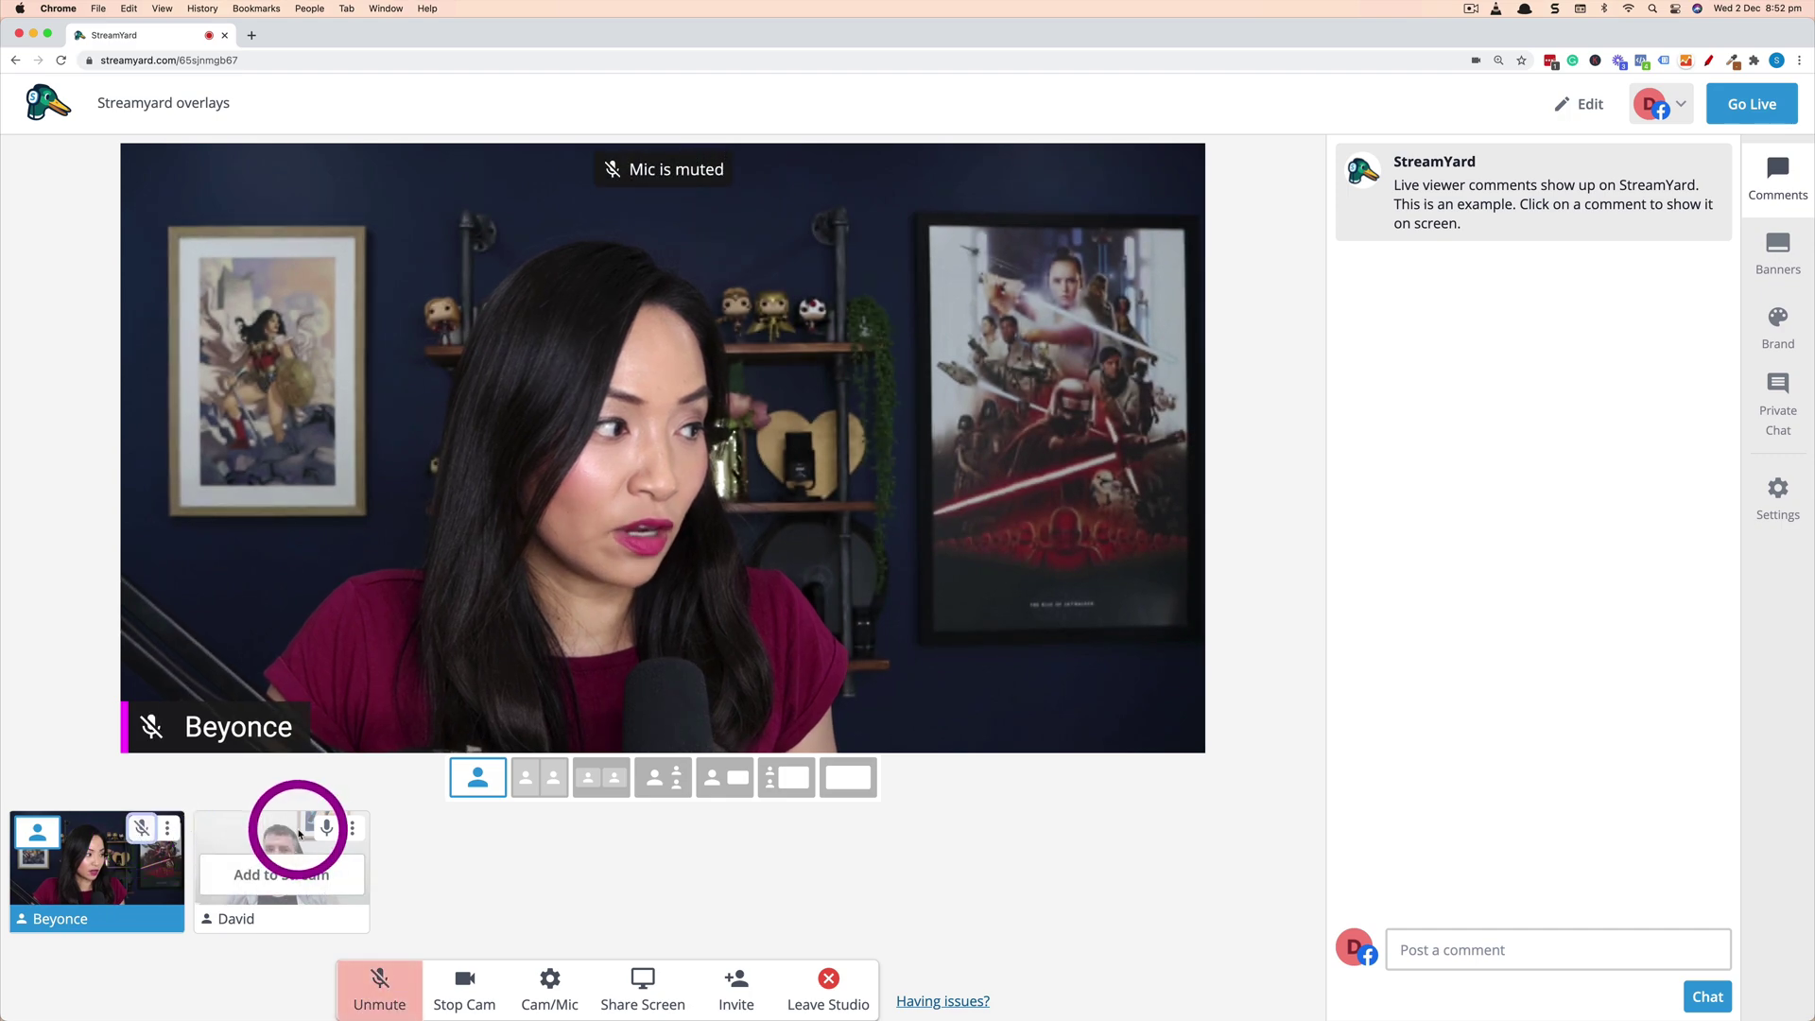
left_click(326, 828)
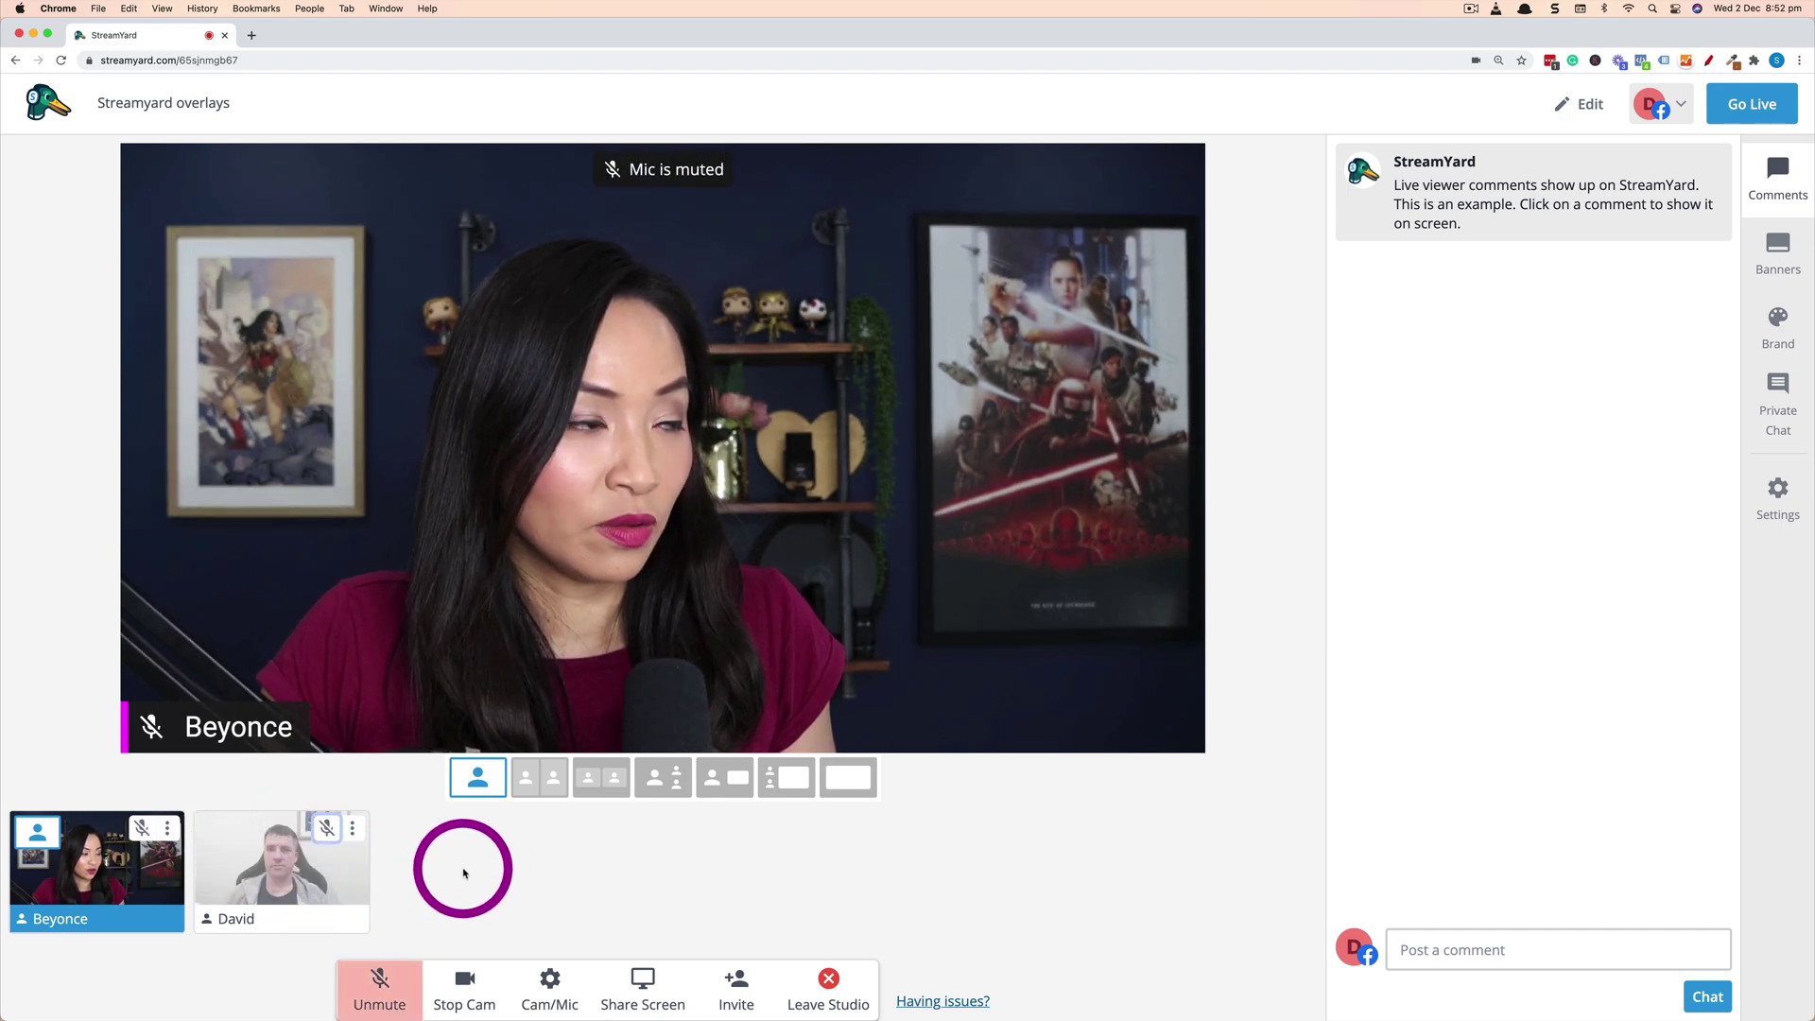
left_click(274, 874)
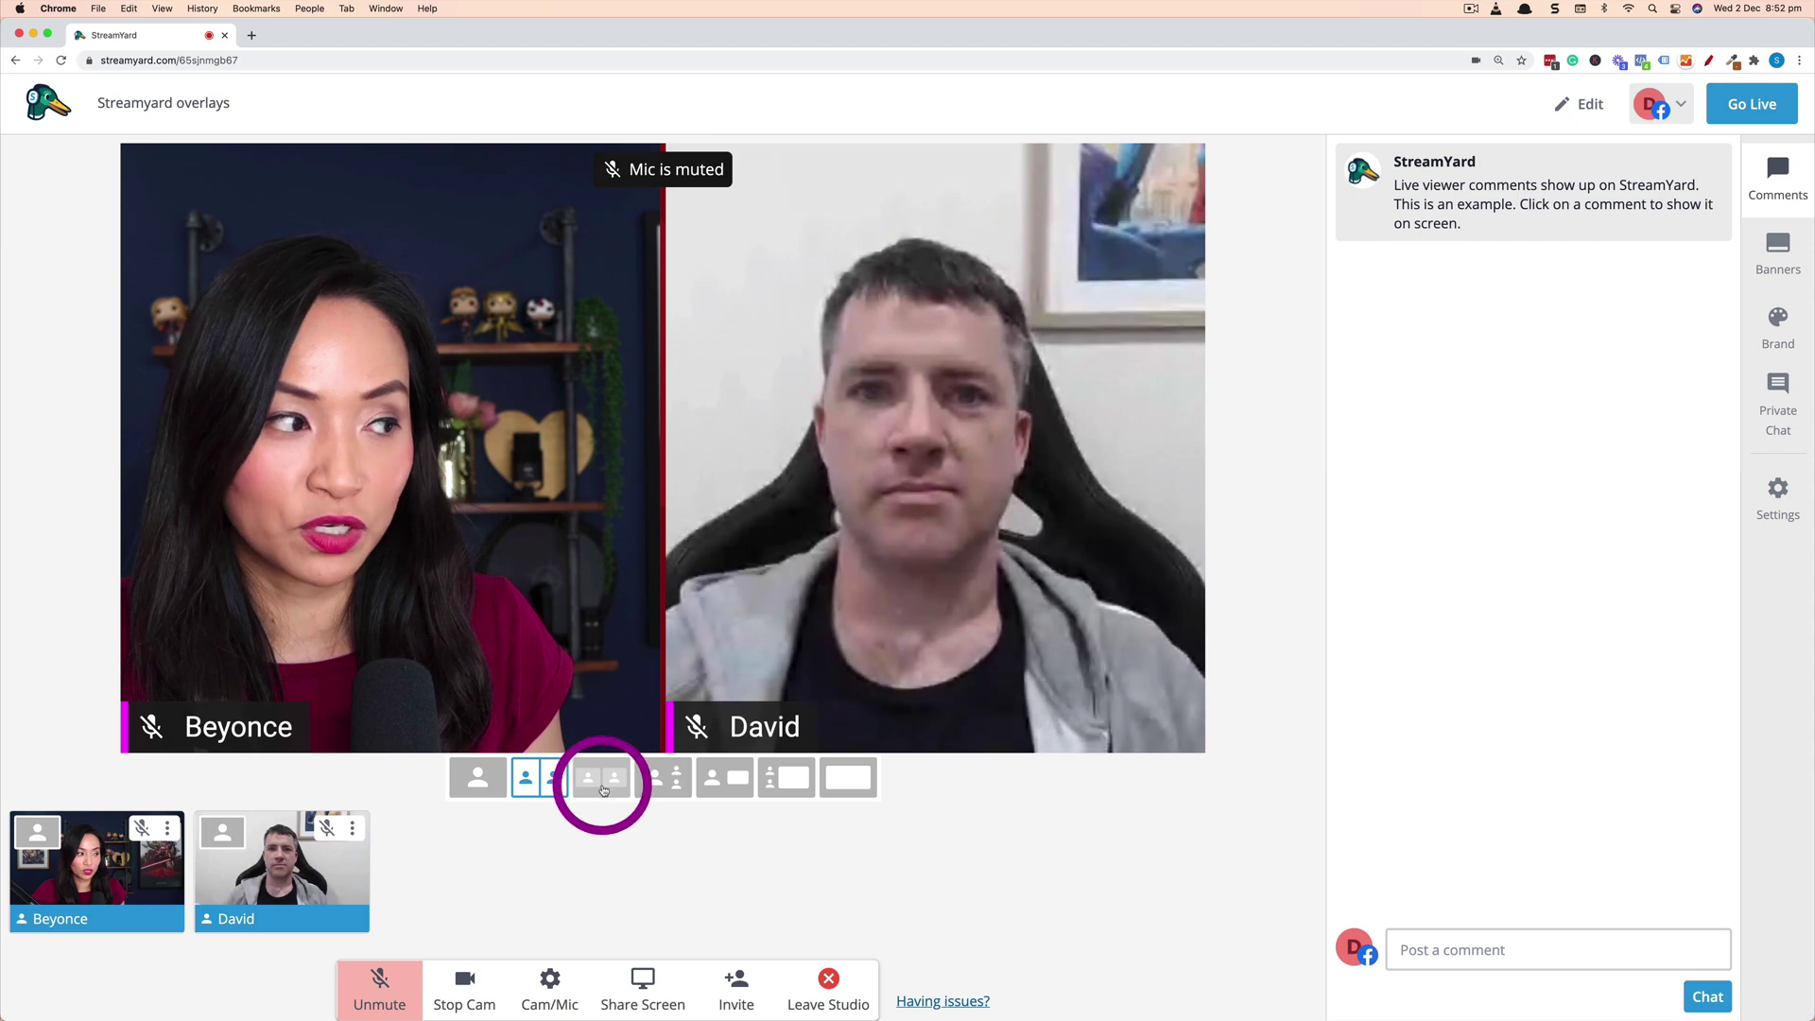
- Try the inset and split layouts, settling on framed side-by-side boxes over the background
left_click(615, 788)
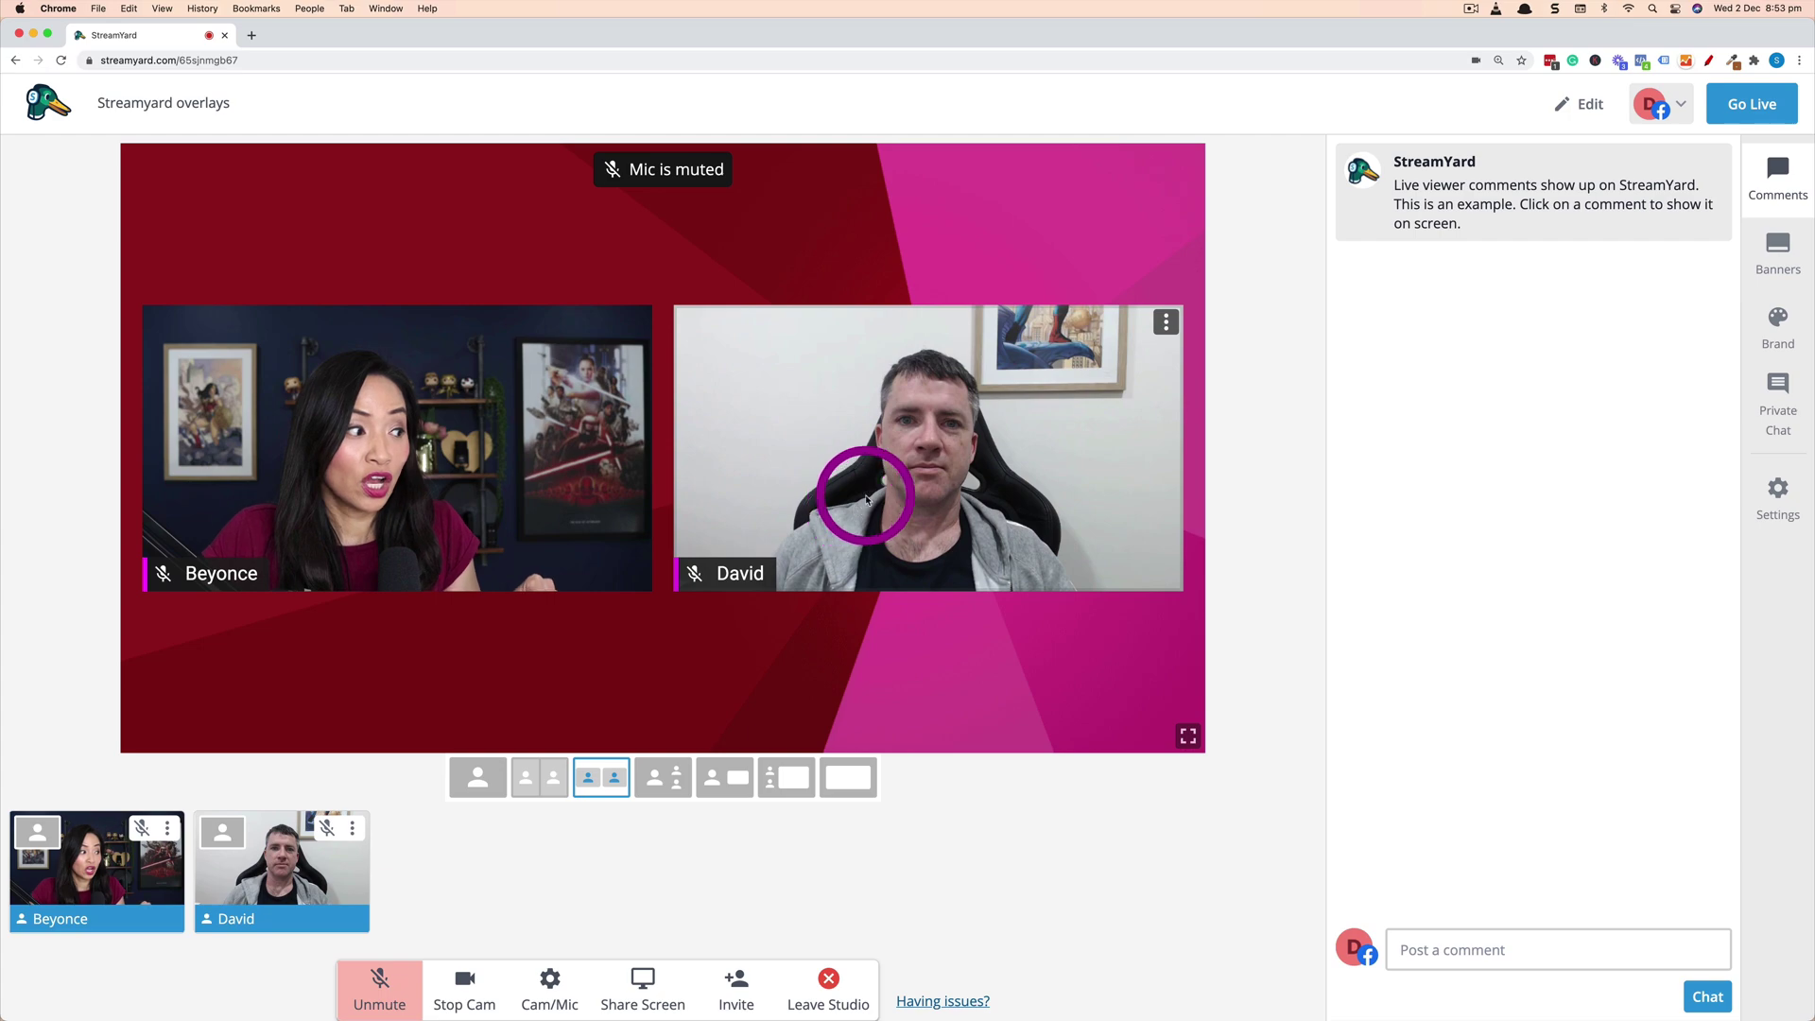
mouse_move(762, 404)
left_mouse_down()
mouse_move(654, 340)
mouse_move(373, 350)
mouse_move(794, 404)
left_mouse_up()
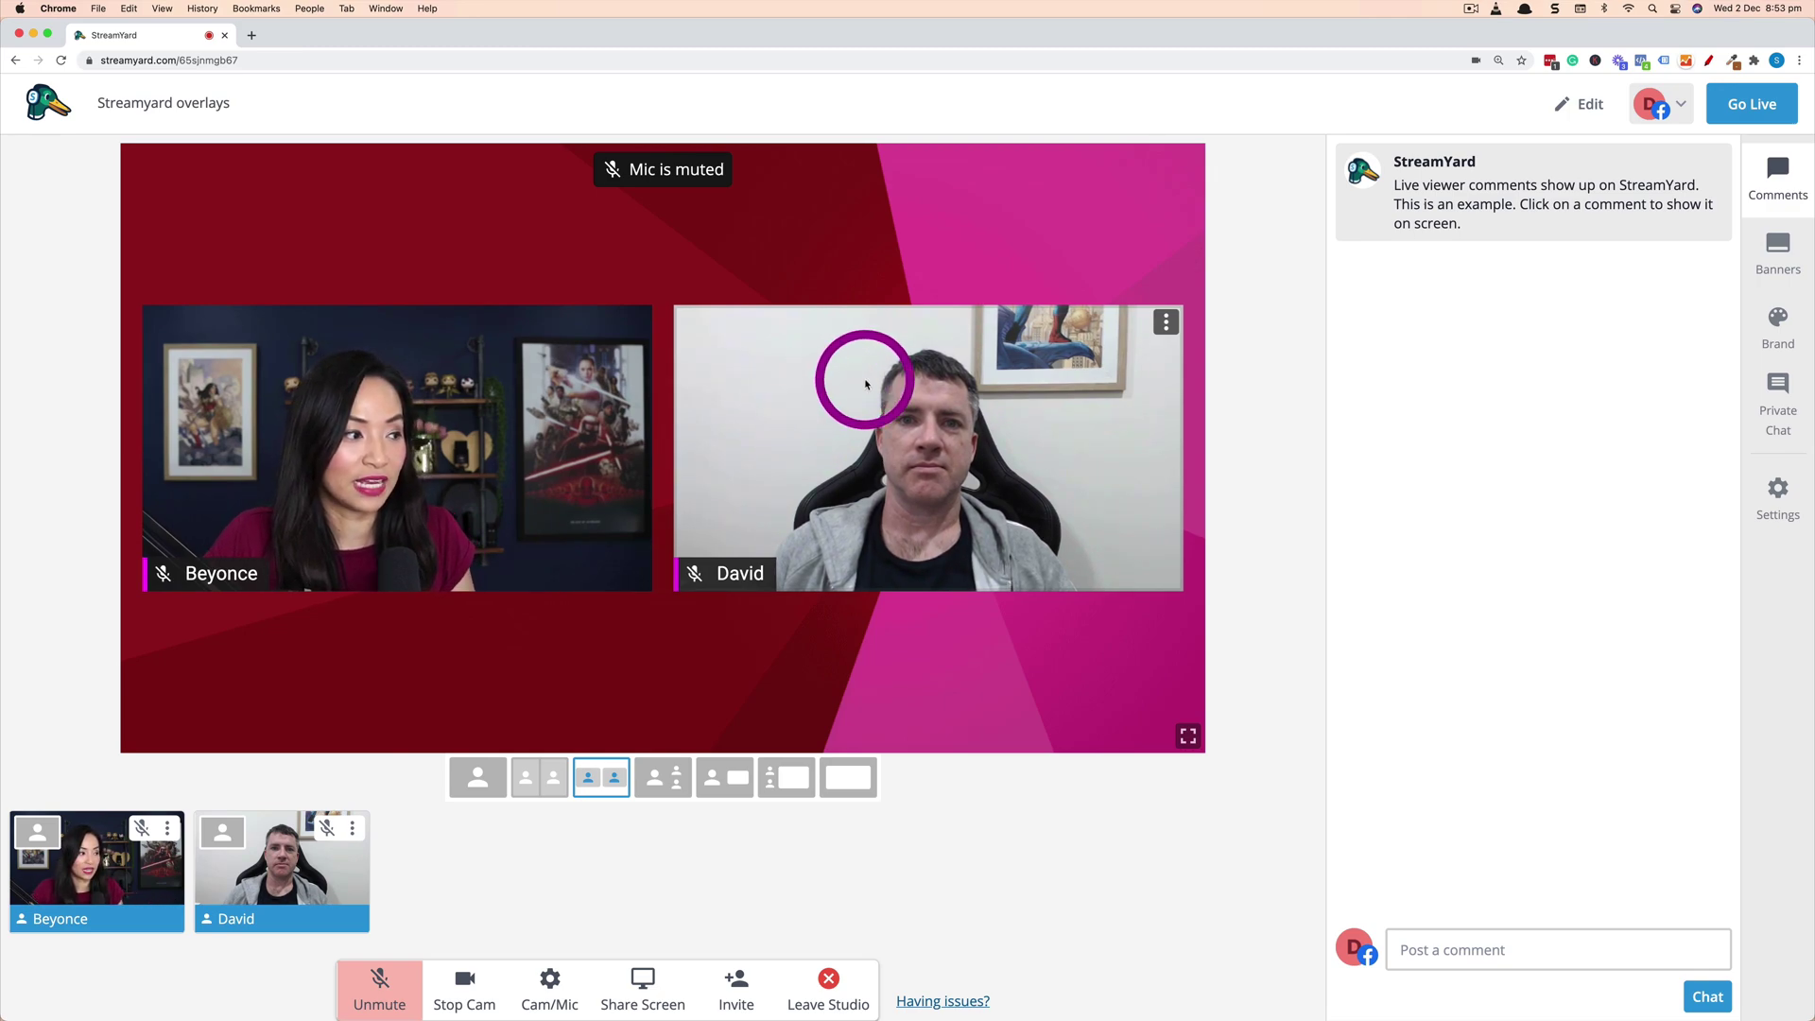
left_click(650, 780)
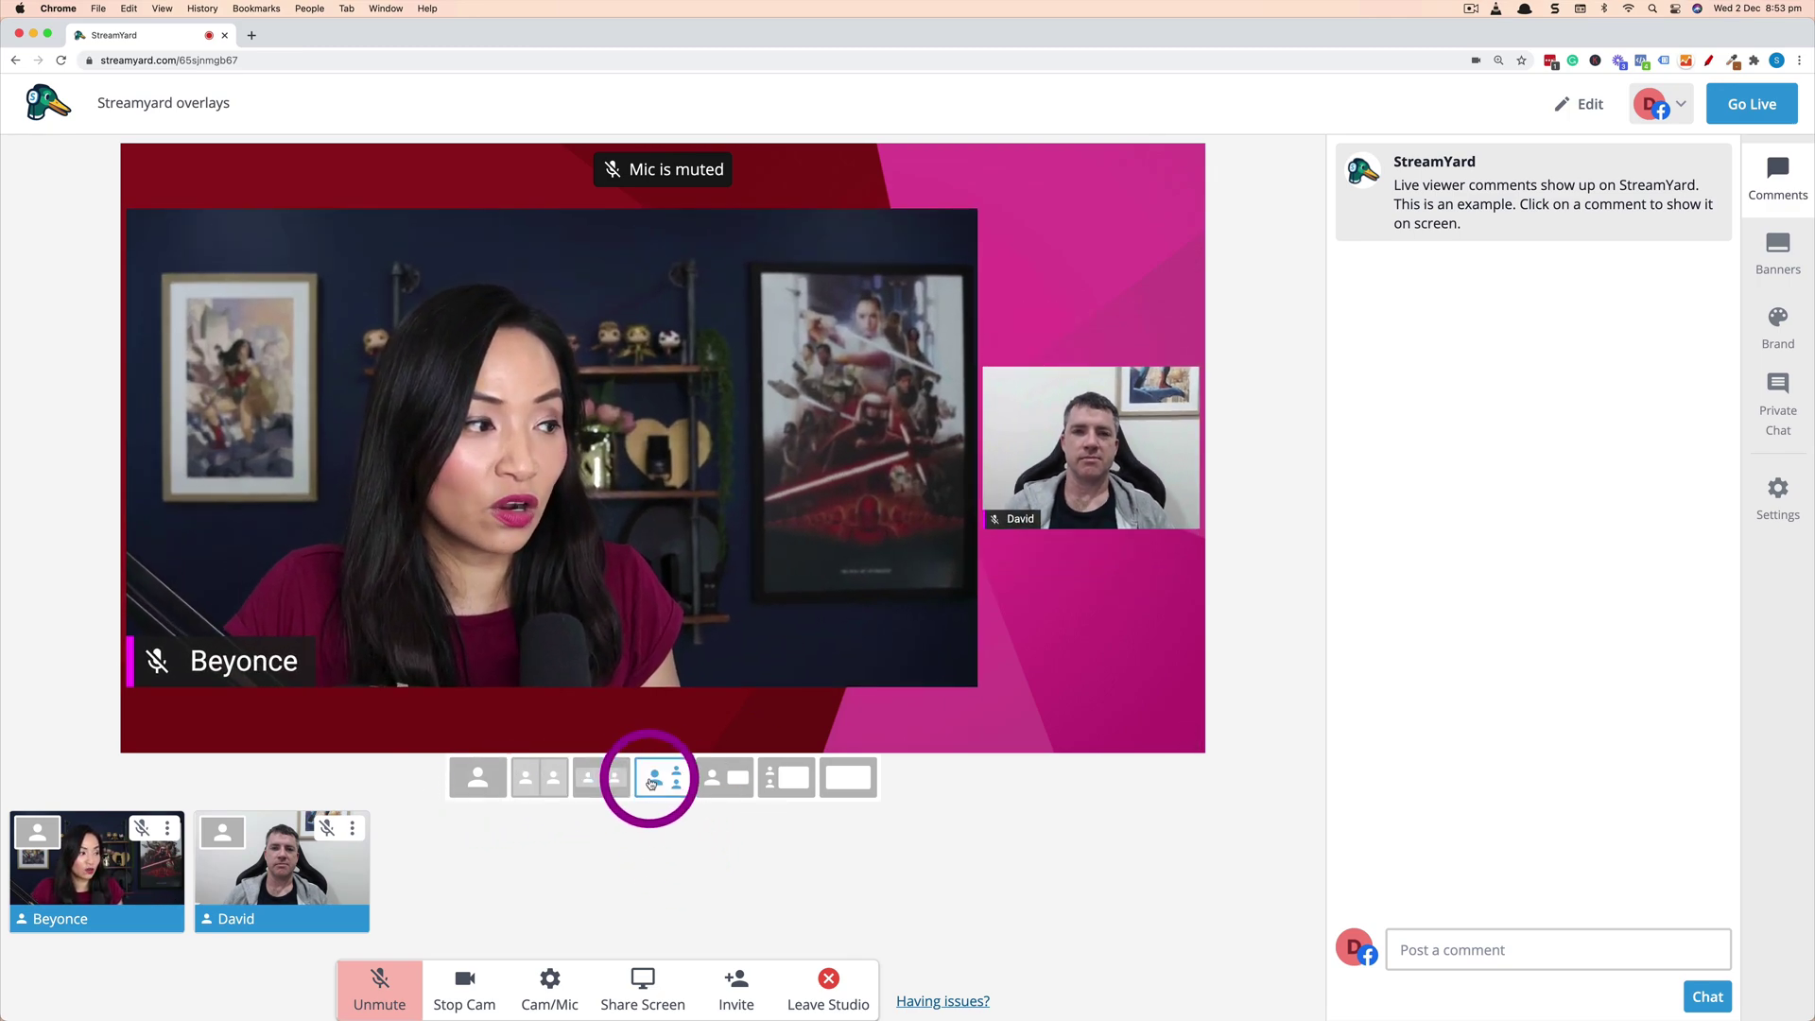
left_click(708, 780)
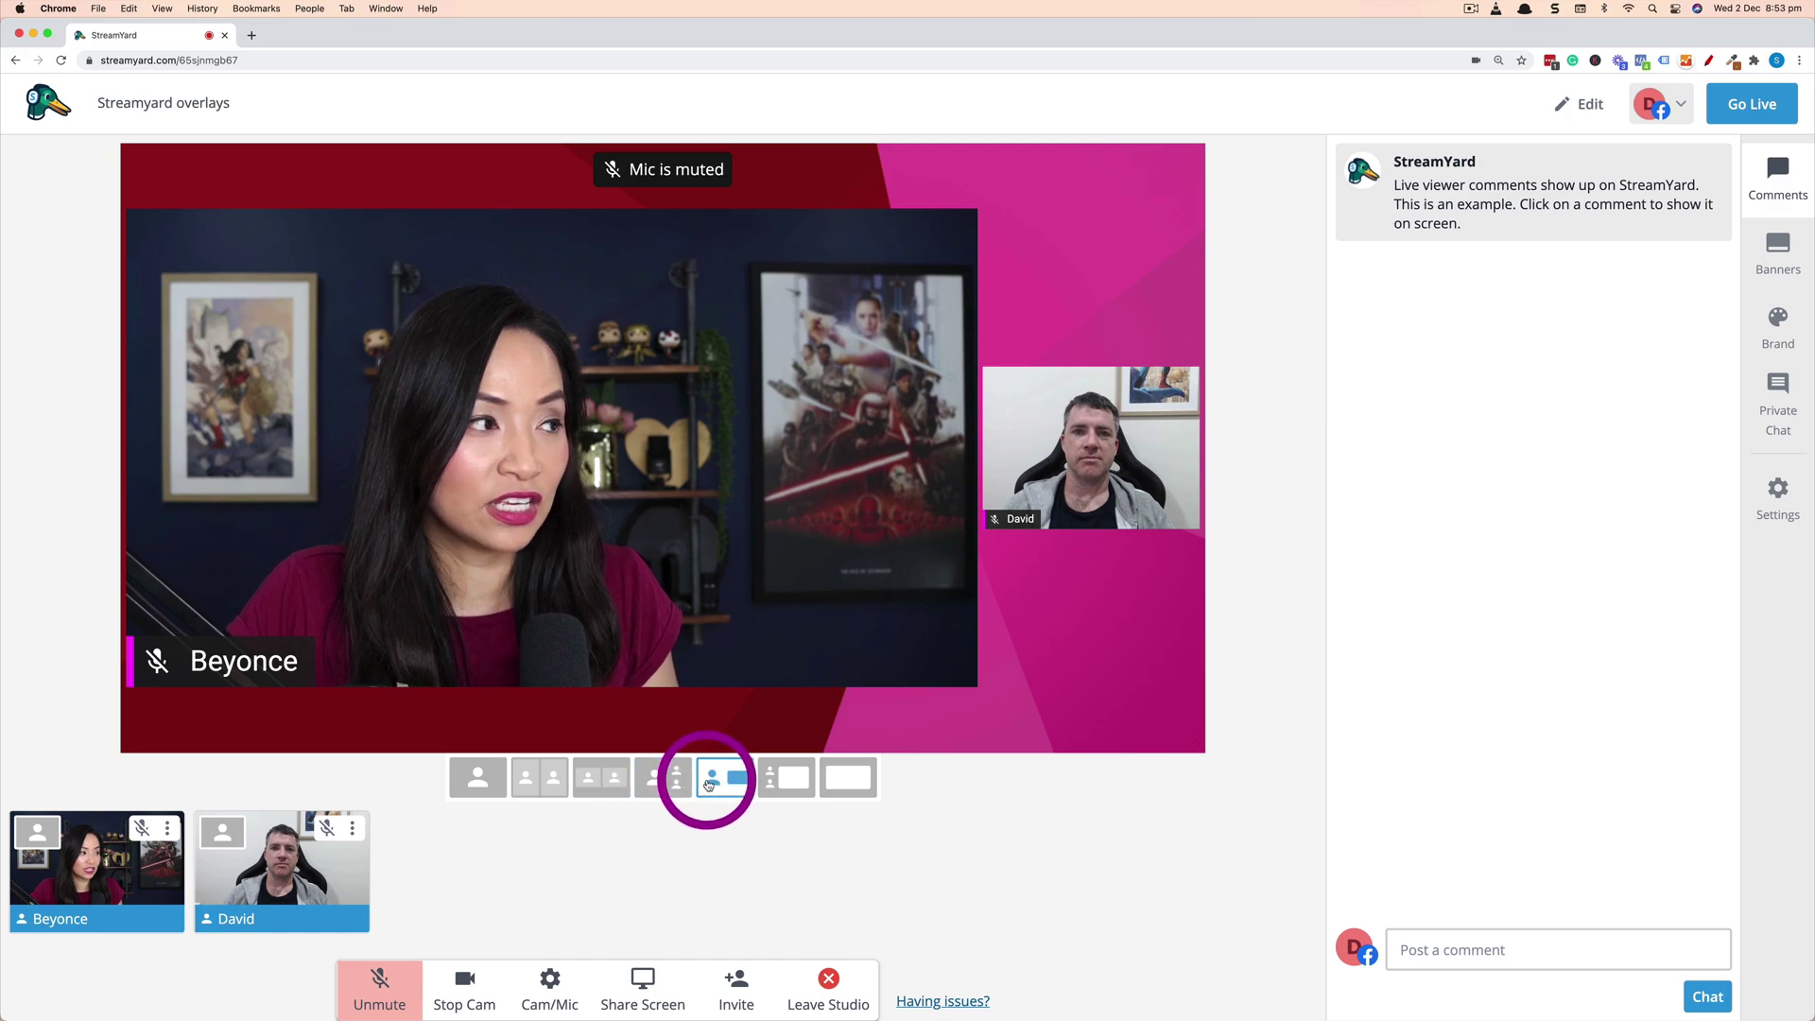
left_click(534, 784)
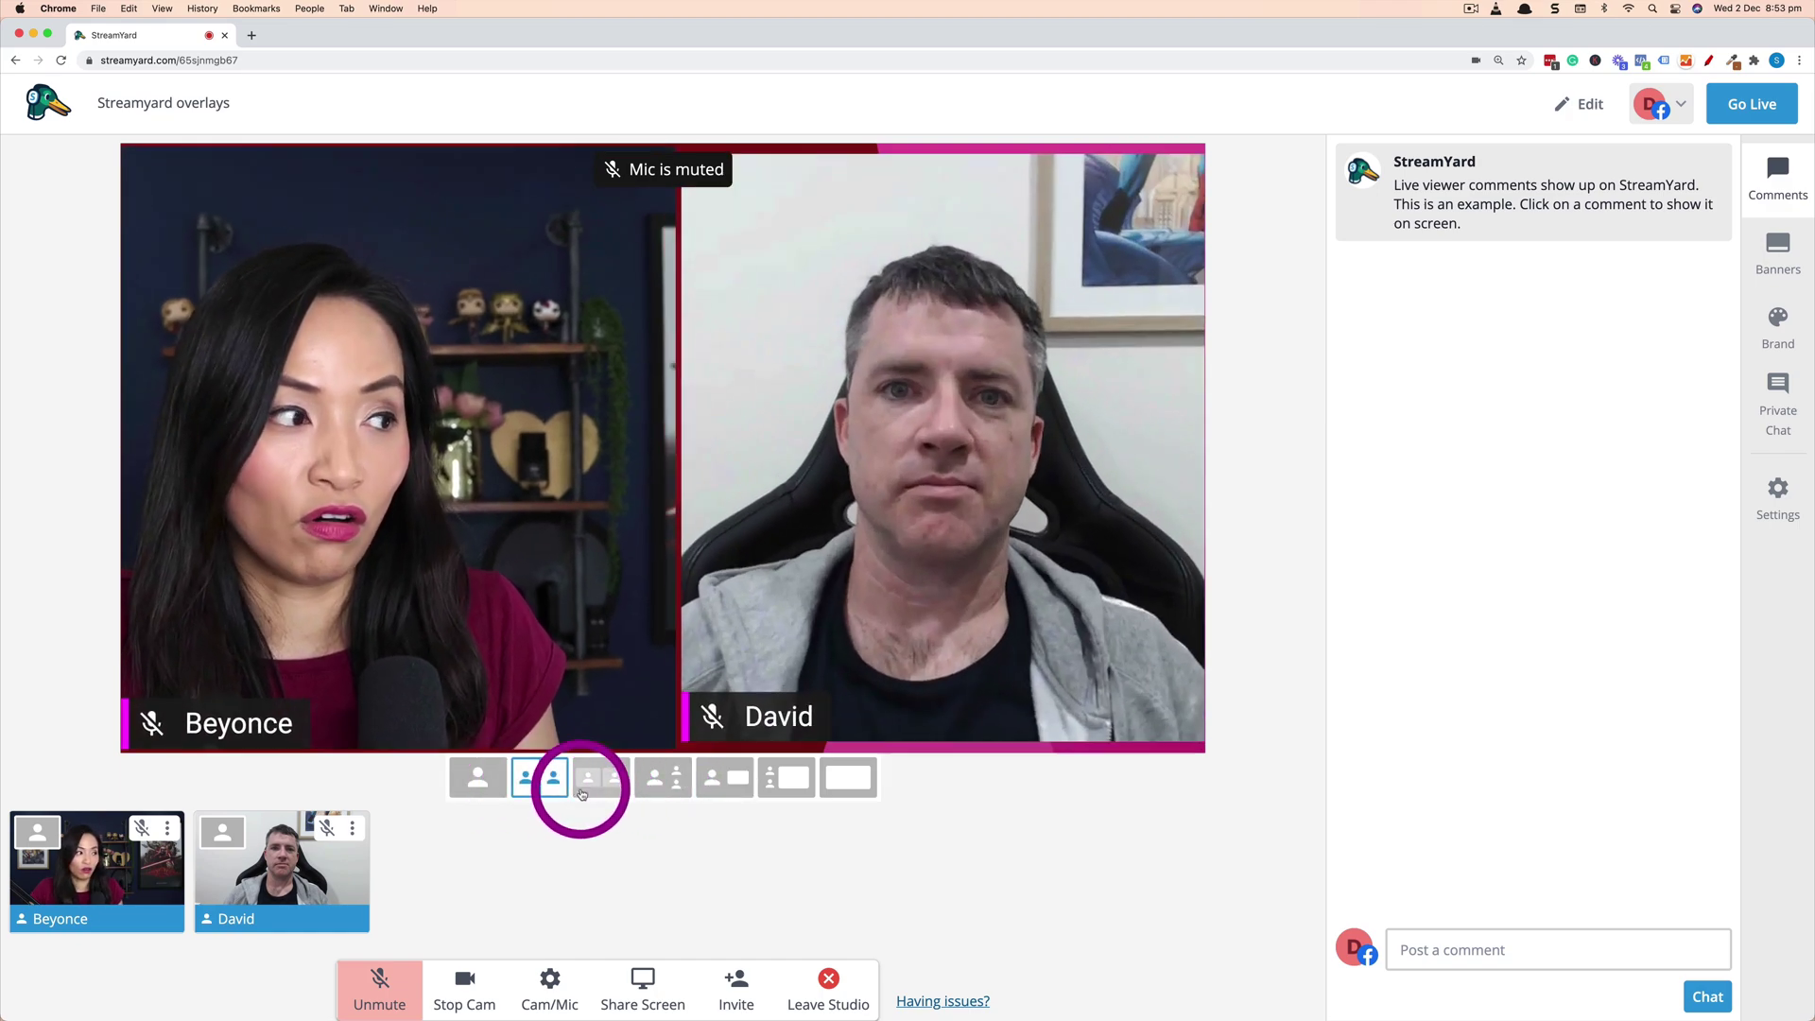
left_click(604, 781)
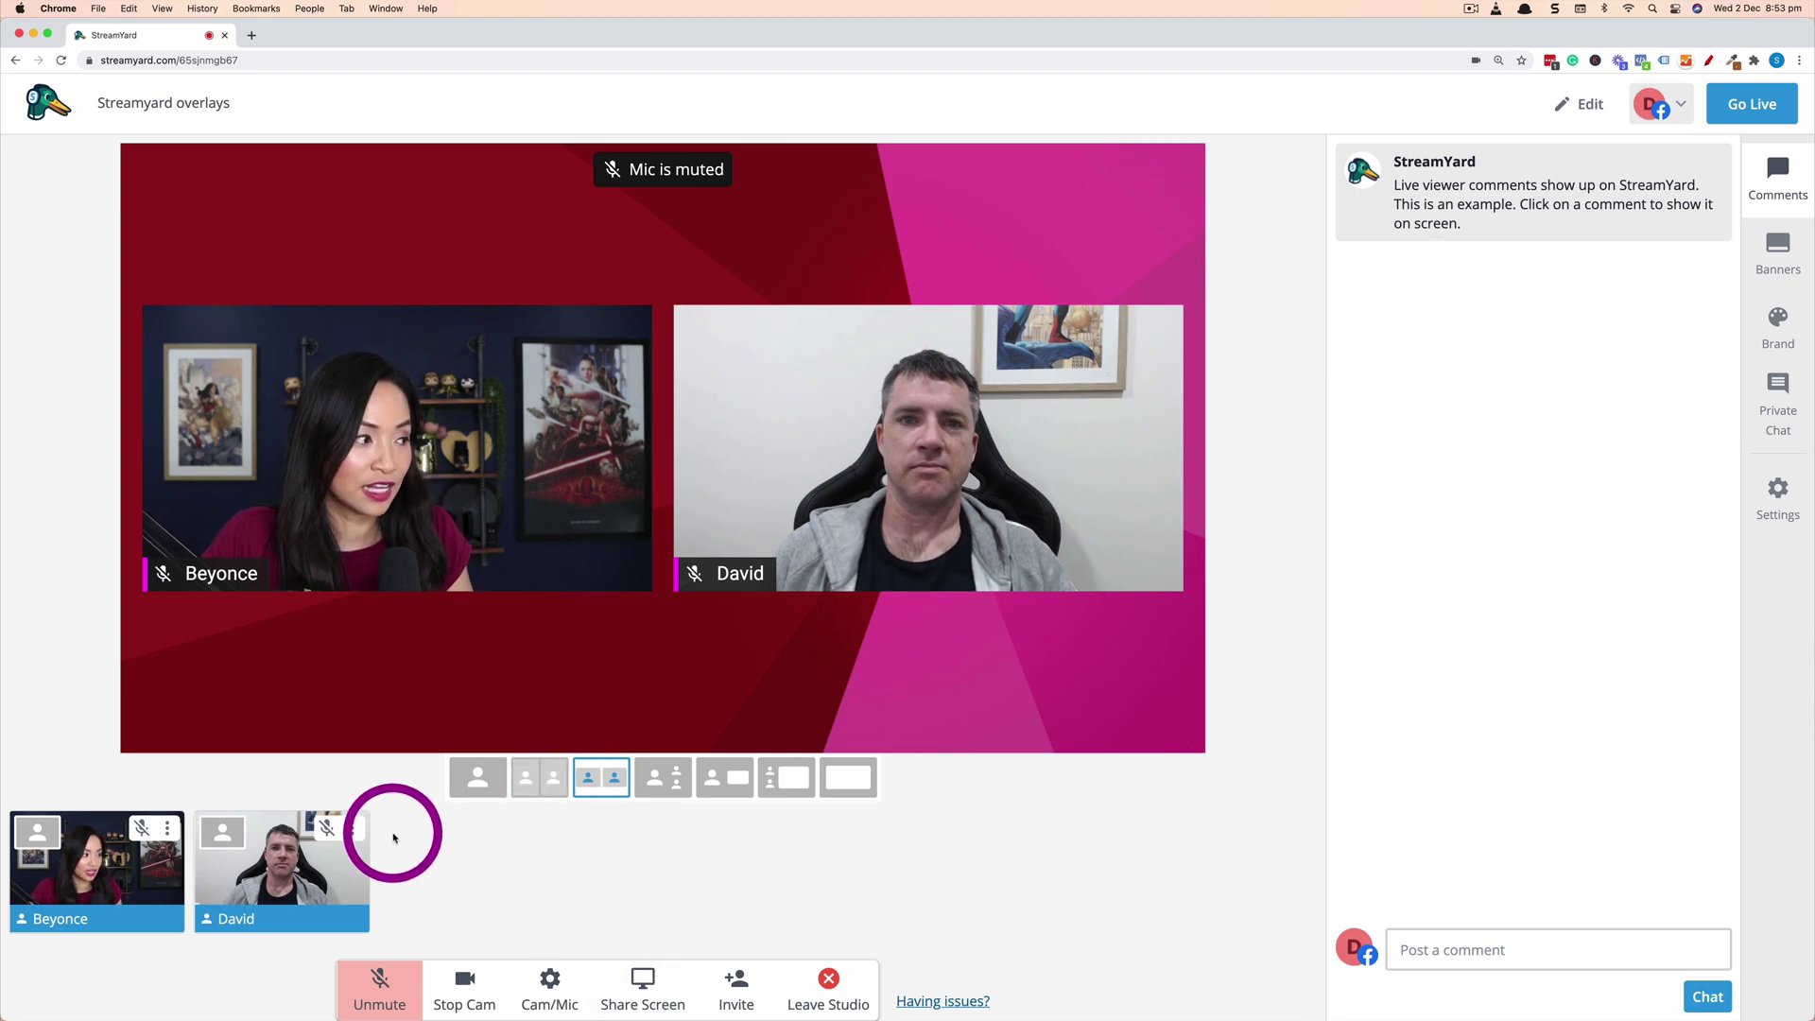
mouse_move(322, 853)
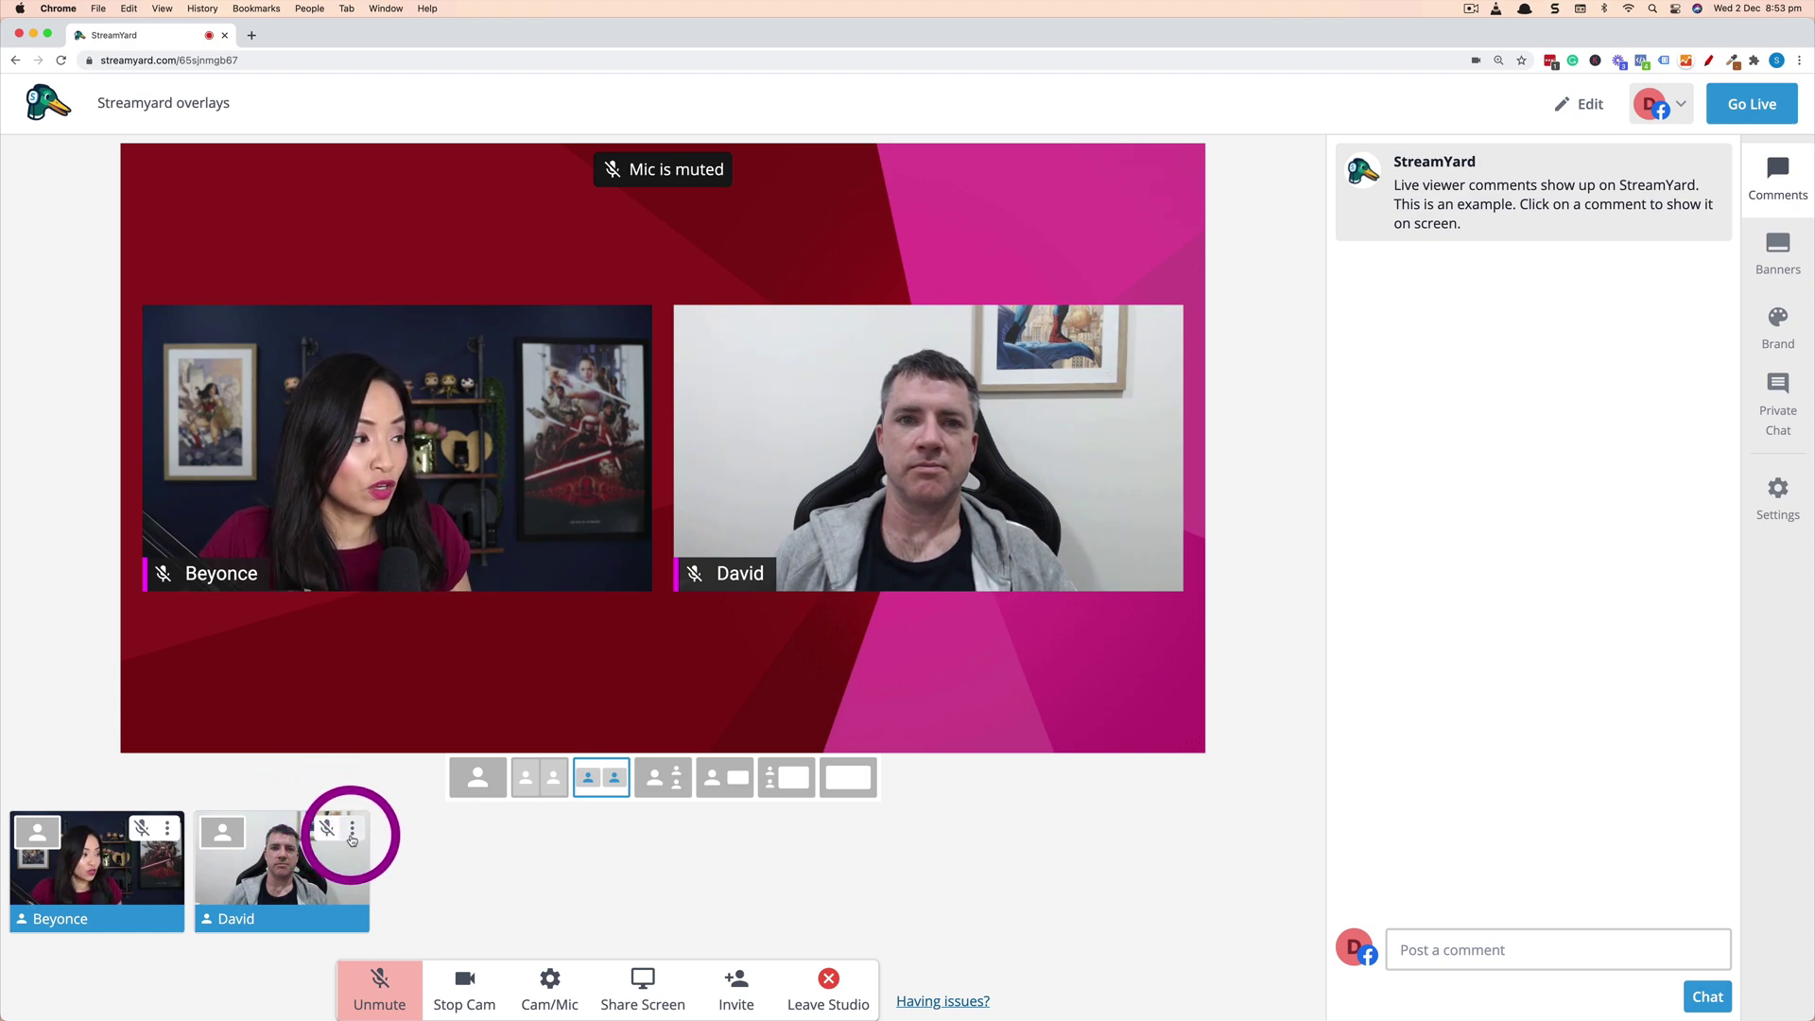
- Rename the right-hand guest's display name to 'Z' and save it
left_click(352, 832)
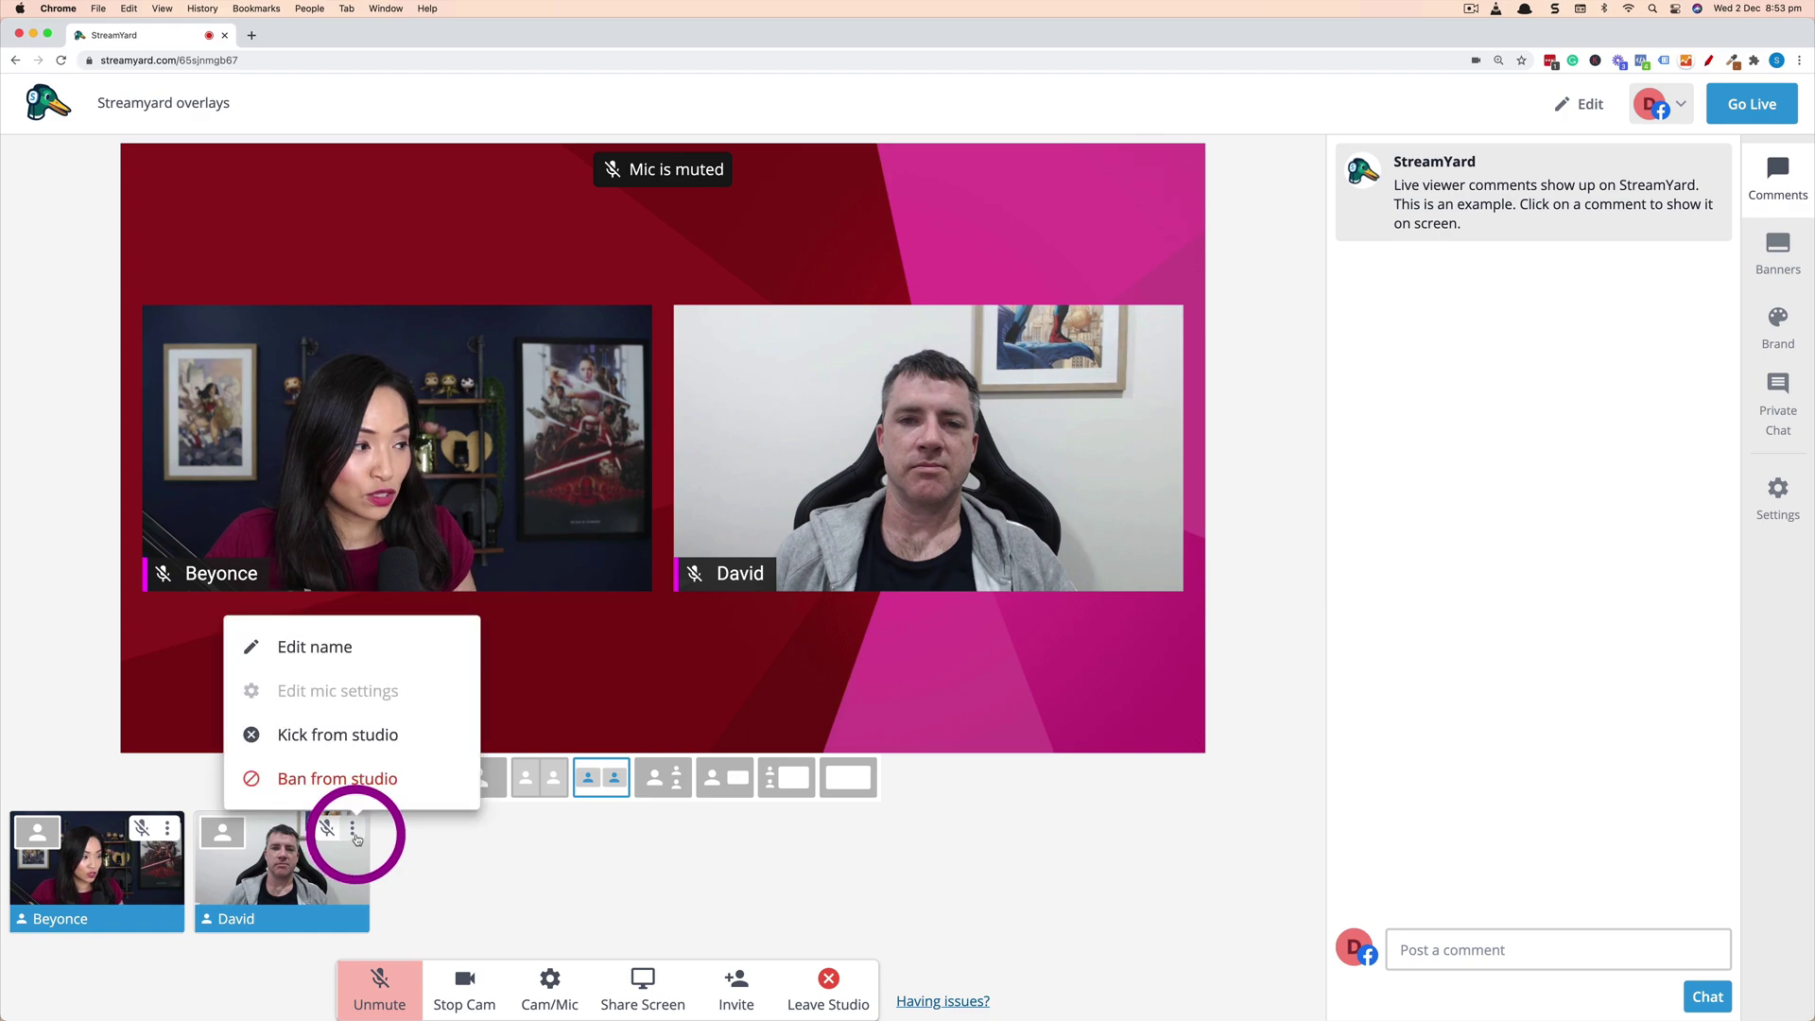
left_click(411, 650)
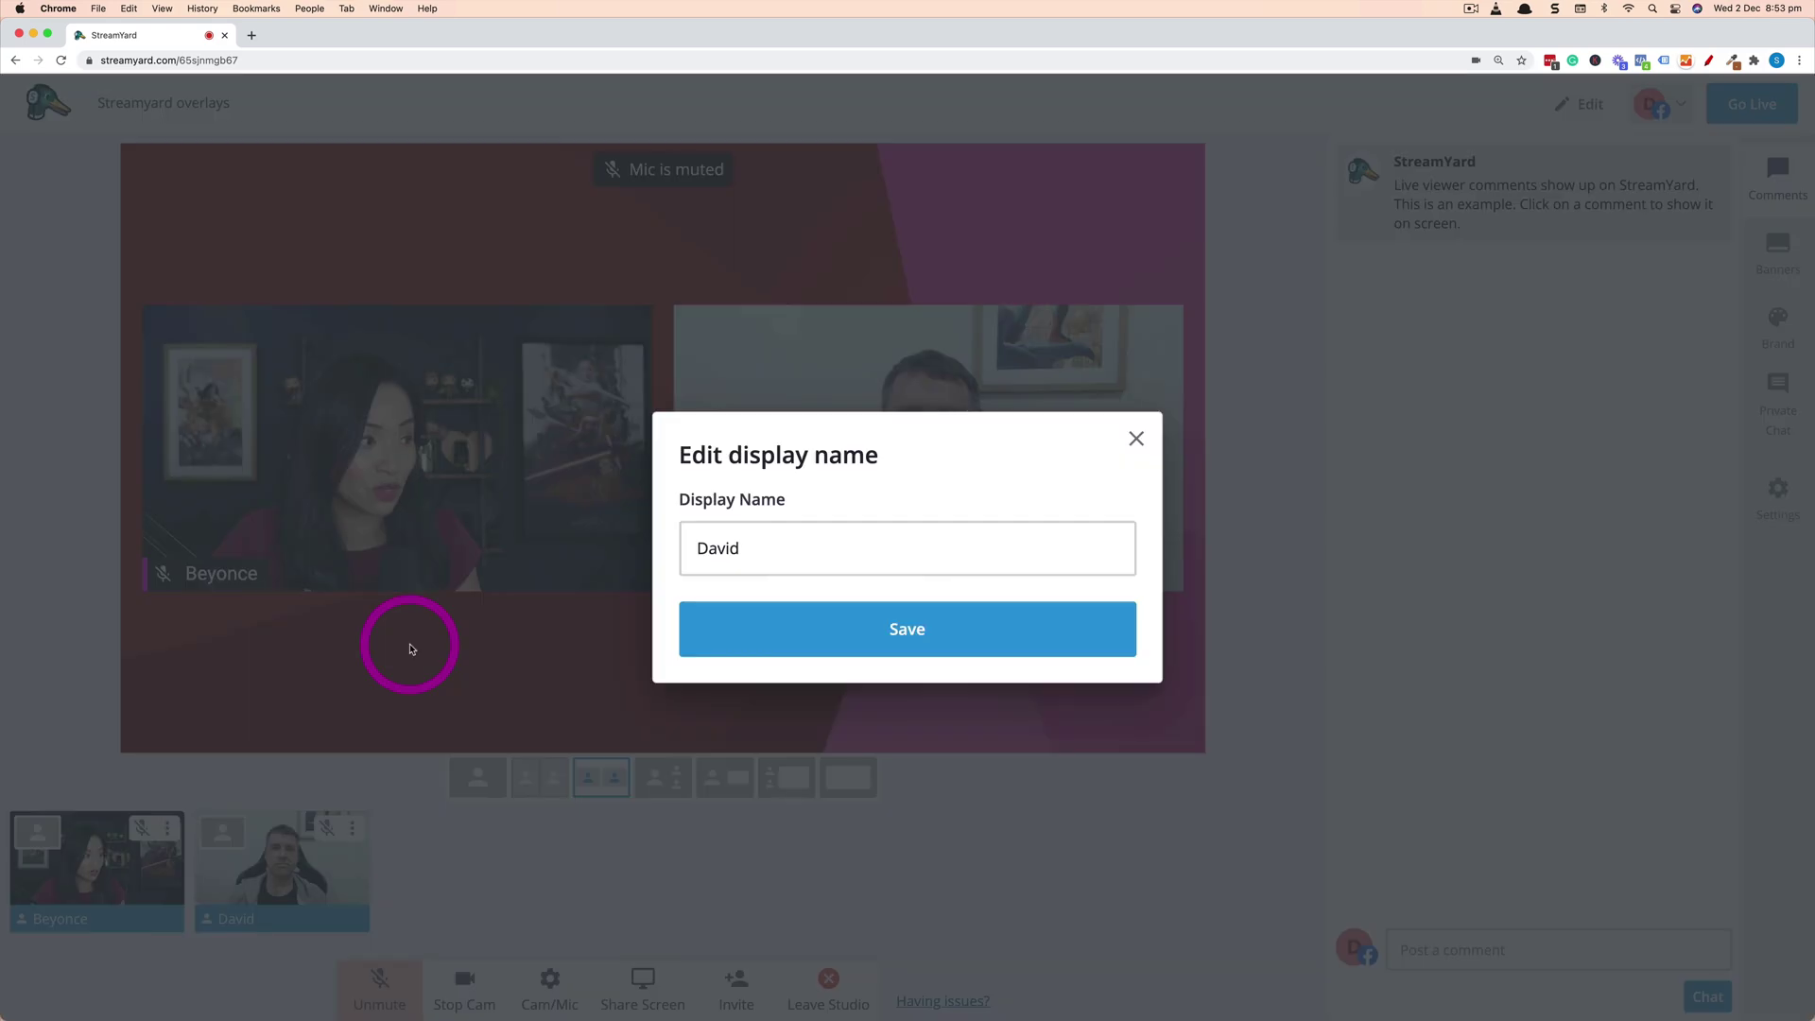
left_click_drag(781, 554, 675, 541)
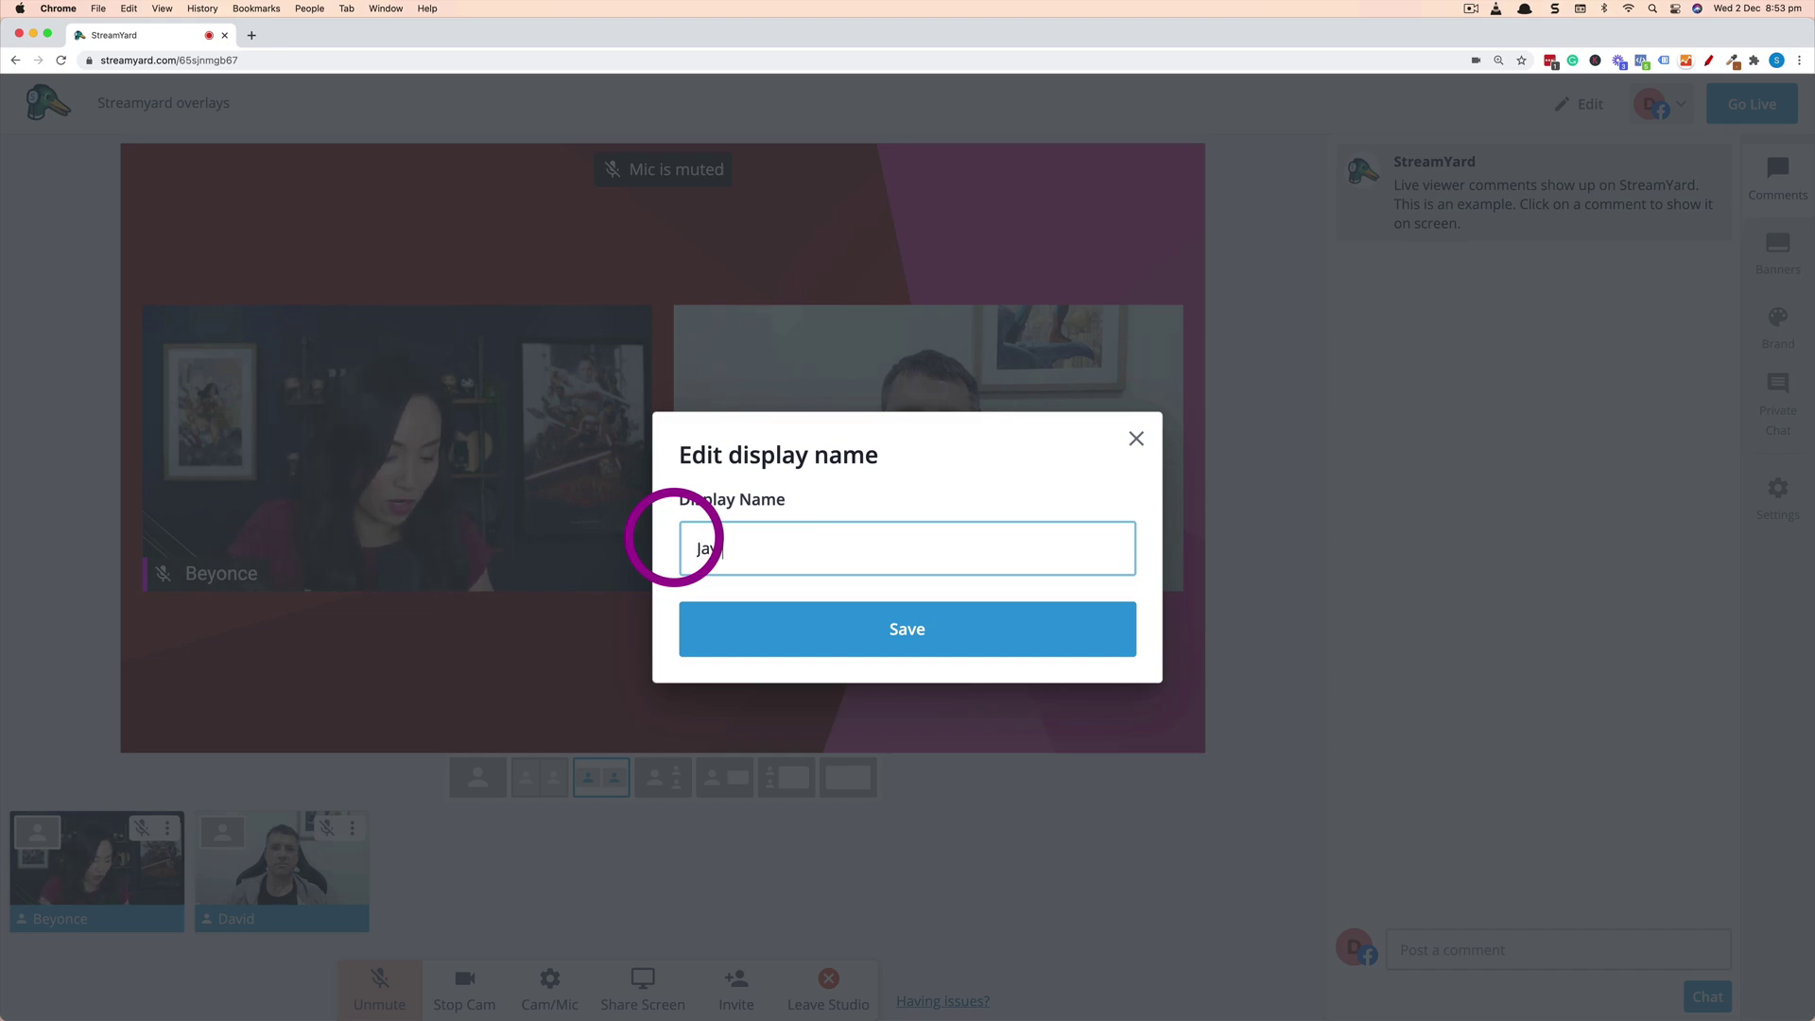
type("Z")
left_click(899, 615)
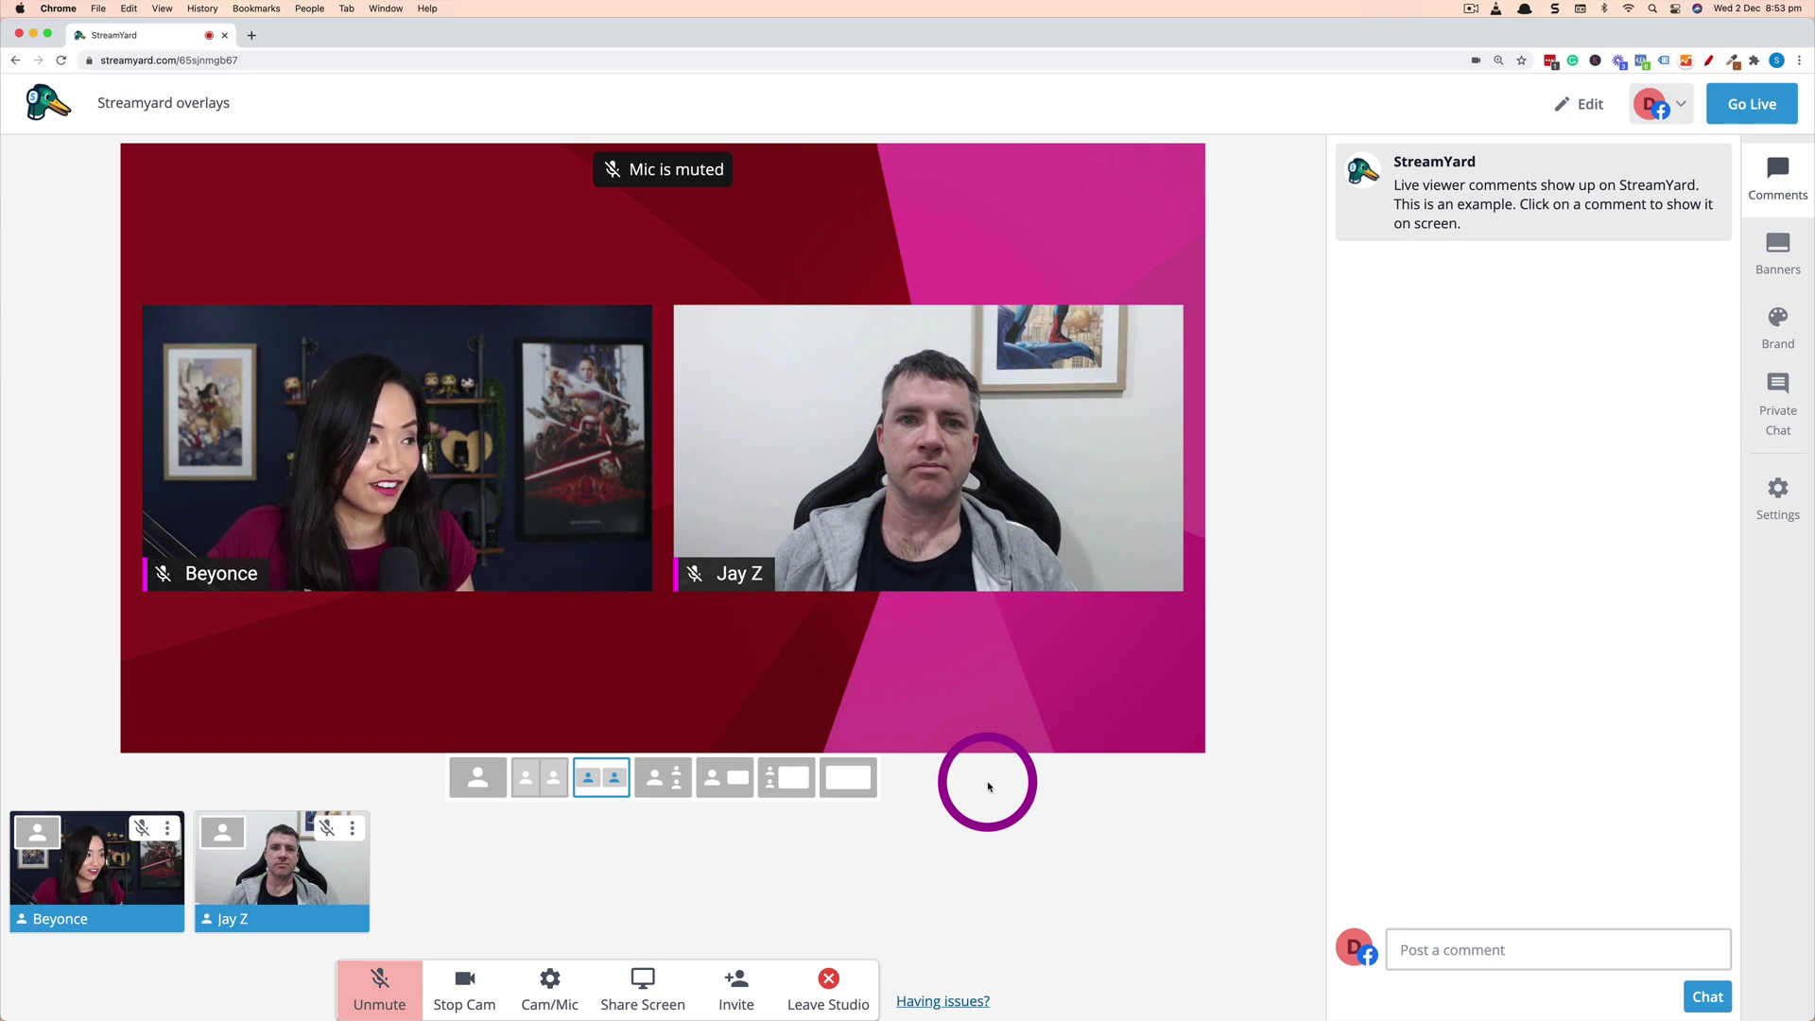
left_click(353, 829)
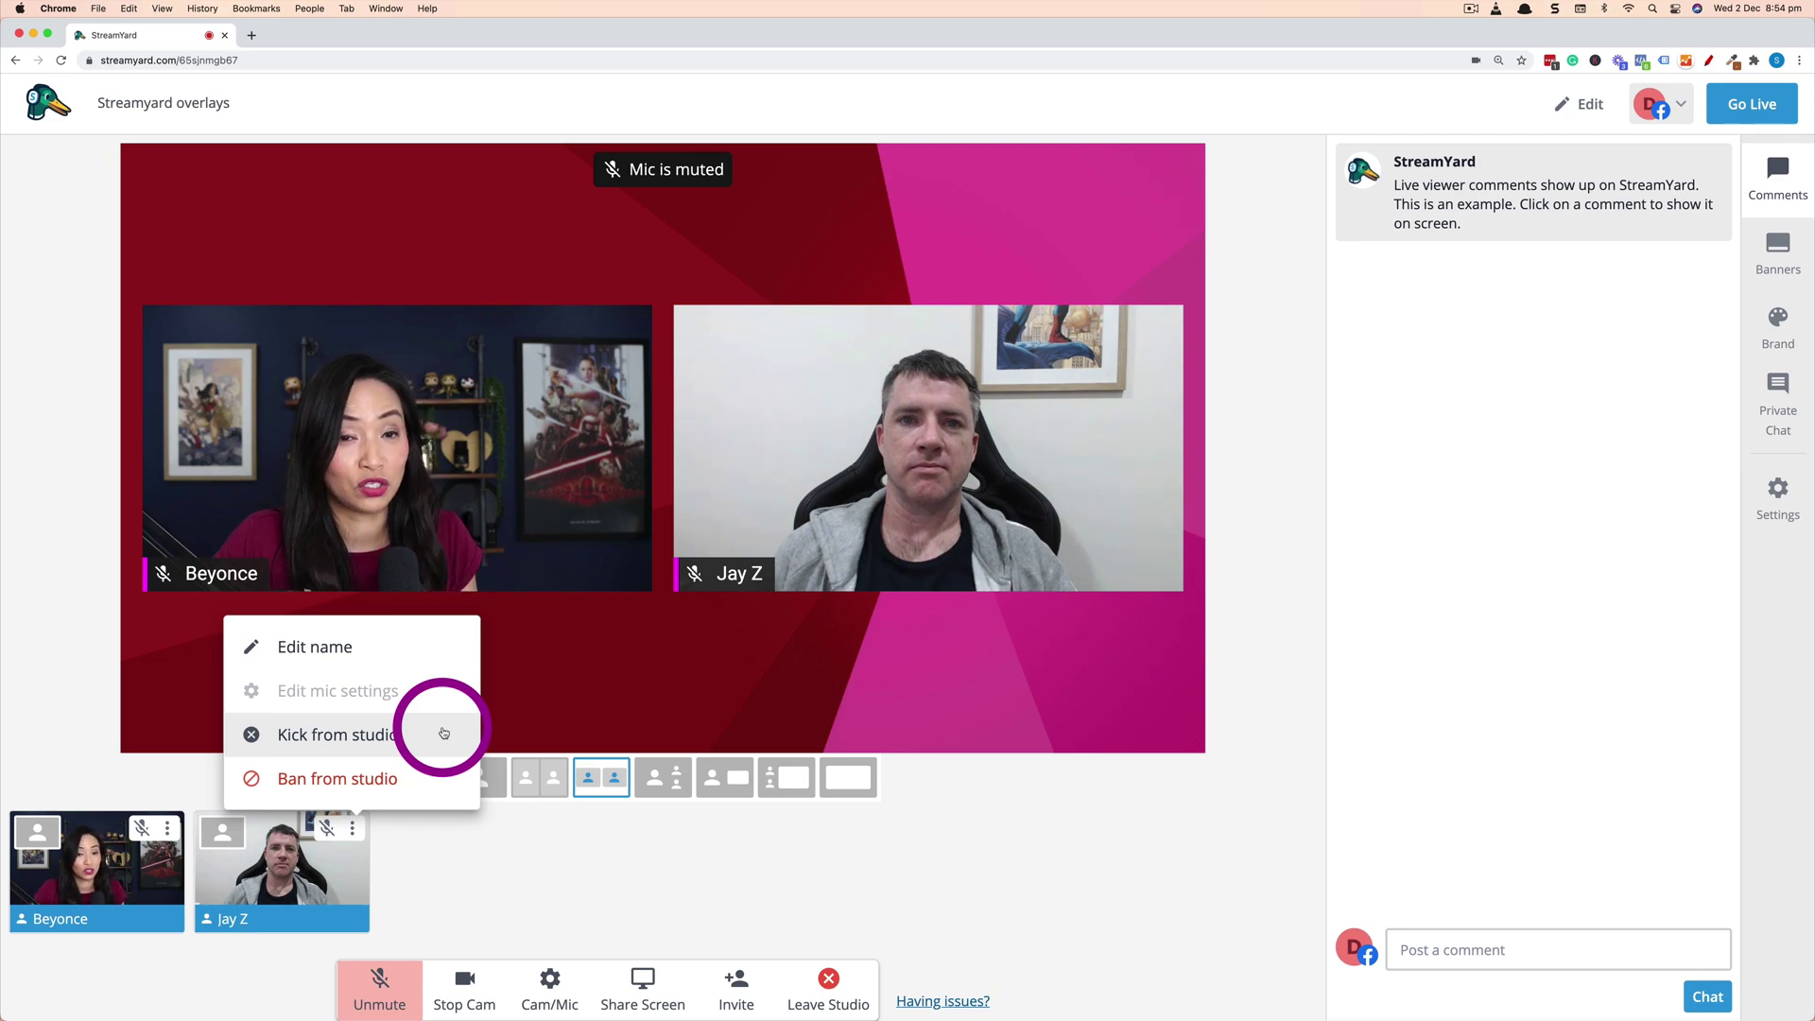
- Close the guest's participant options menu
left_click(1134, 860)
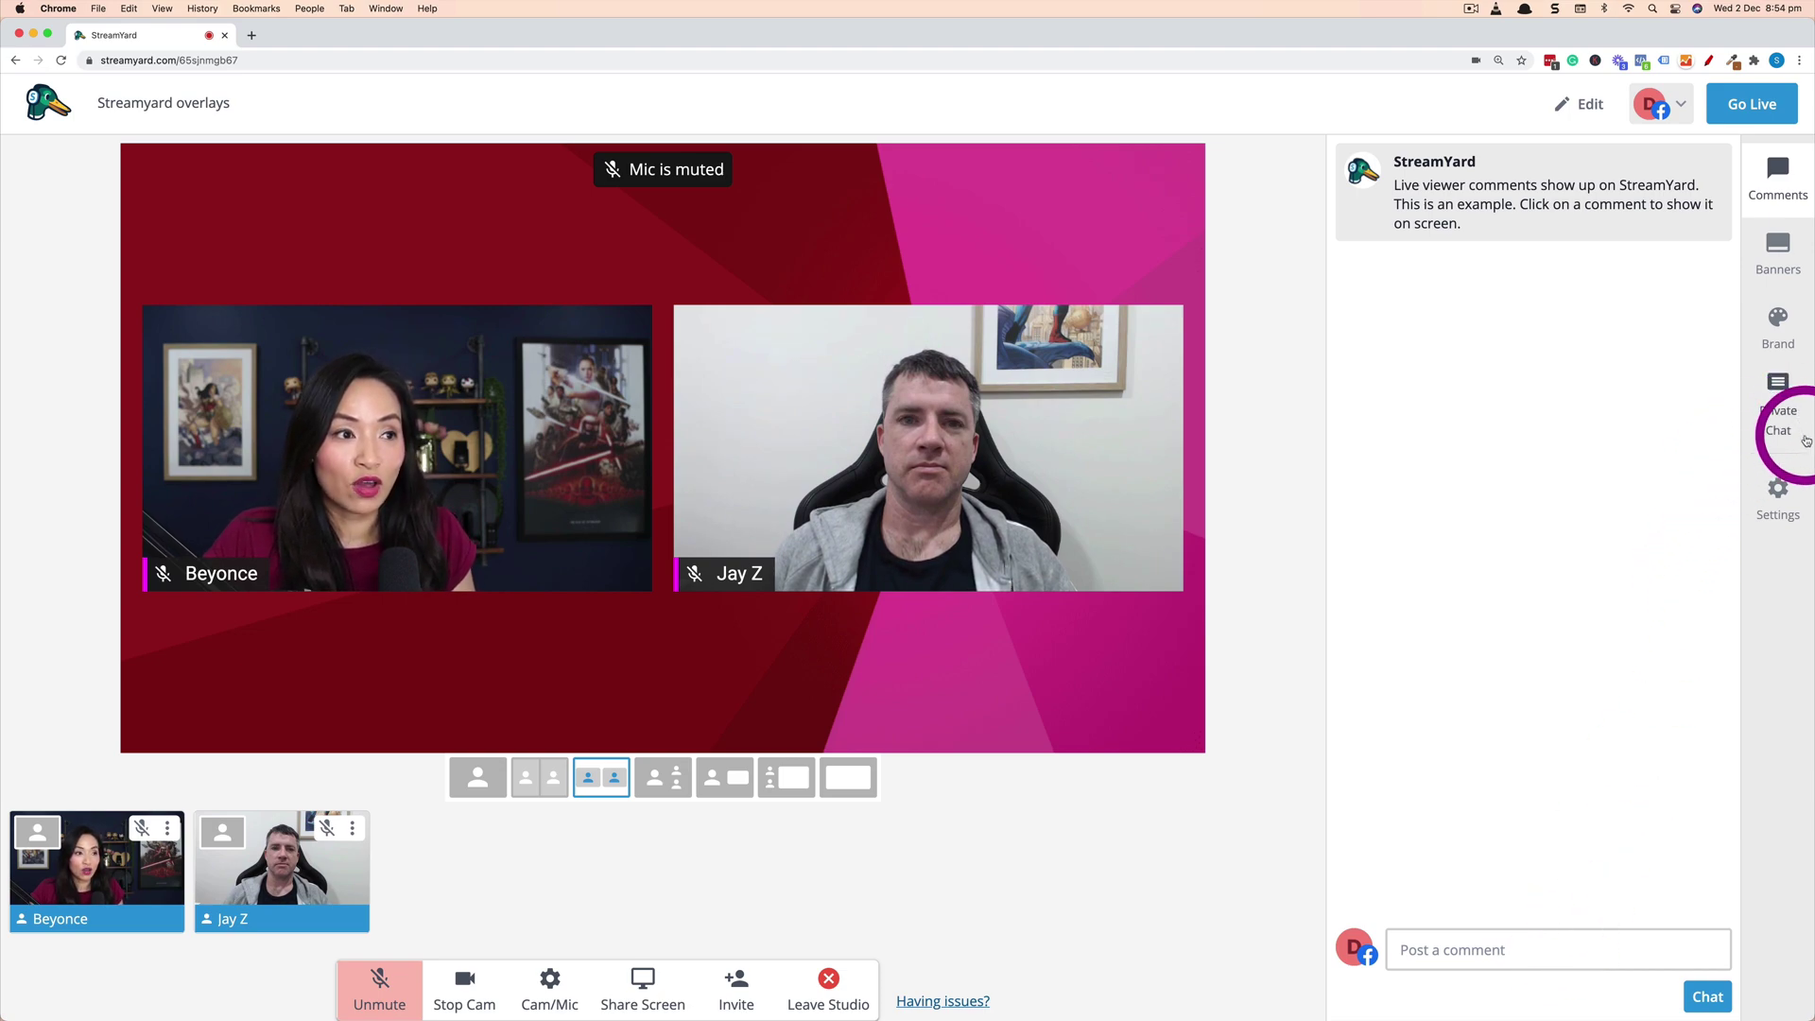
- Send 'Hello' to the guests in the Private Chat panel
left_click(1781, 416)
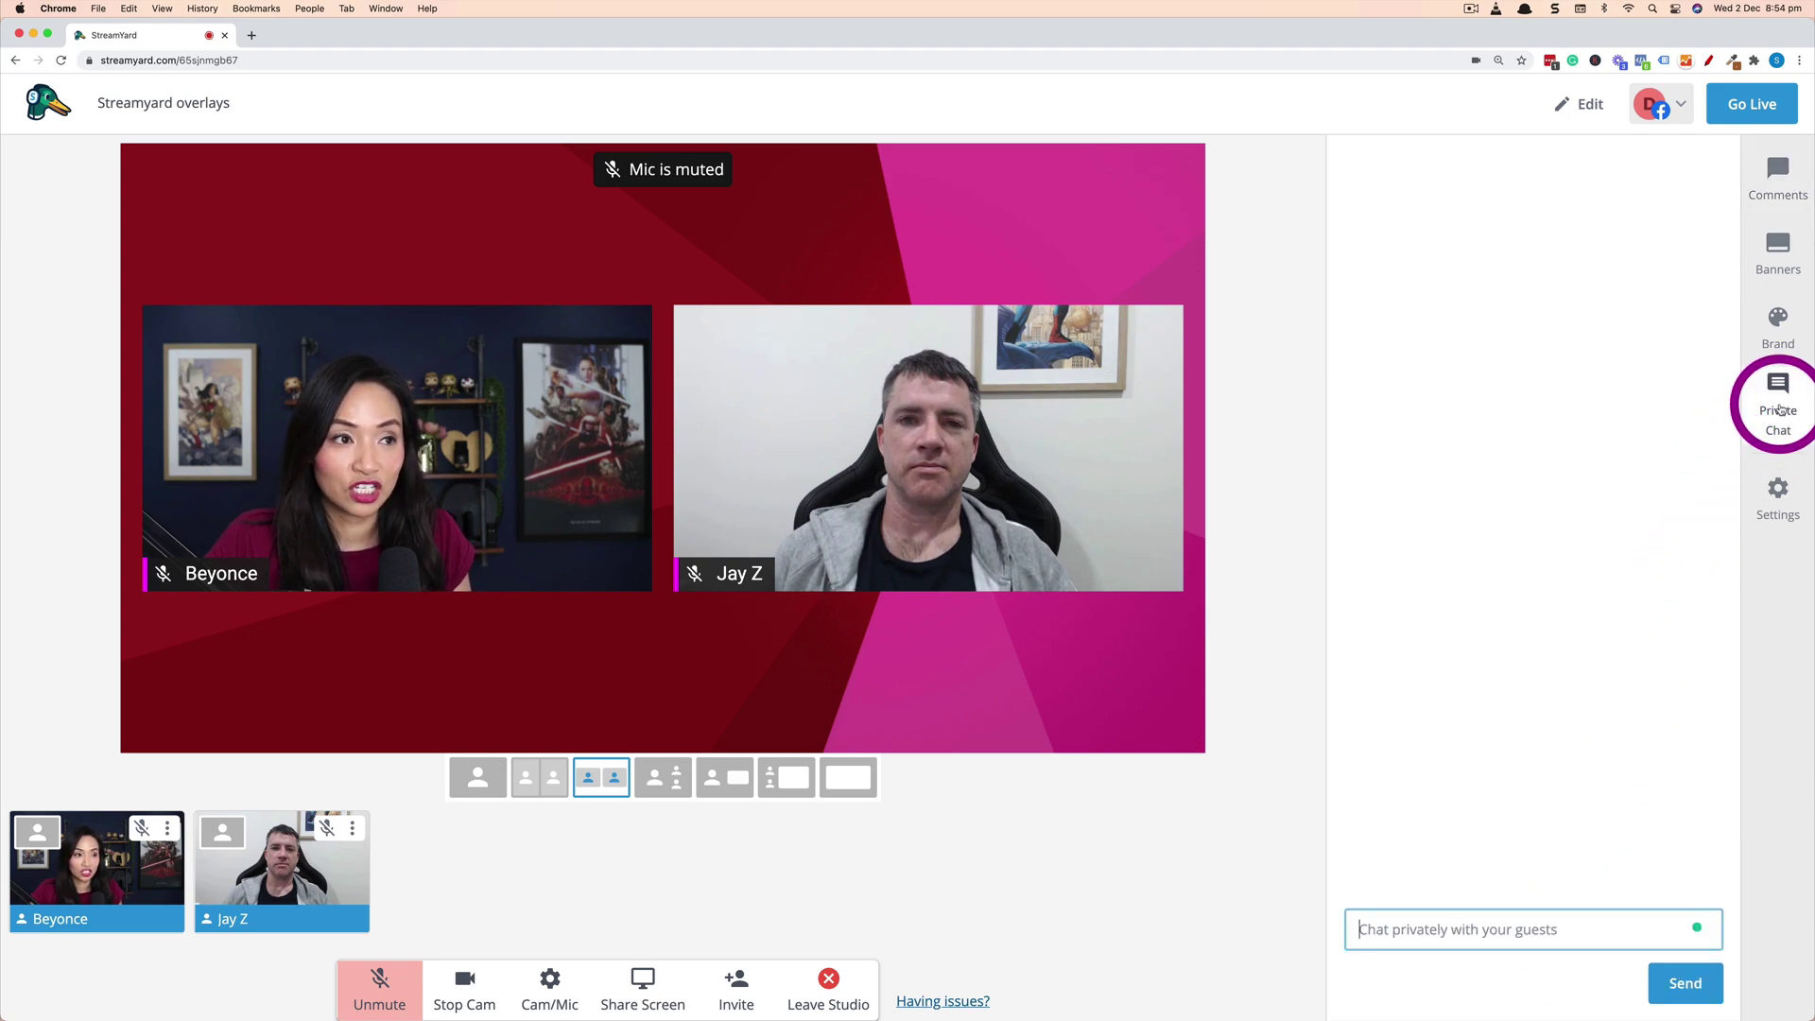
left_click(1553, 921)
type("Hel")
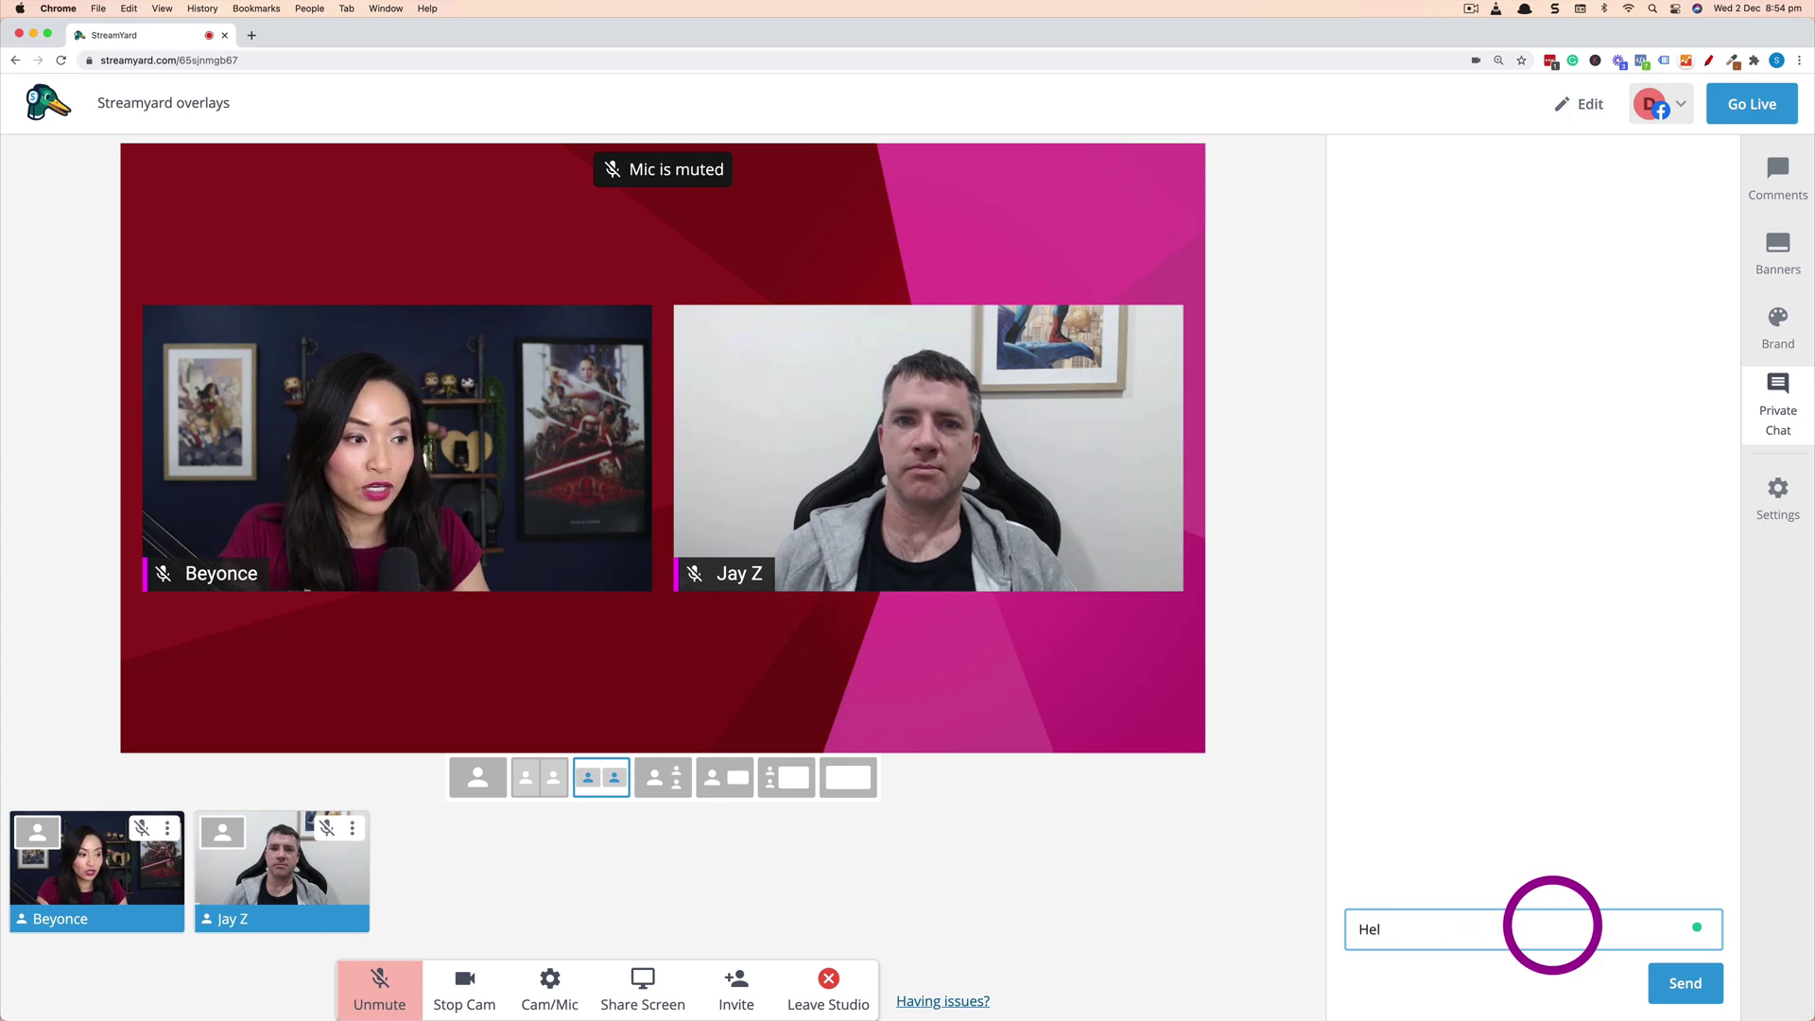
type("lo")
key("Return")
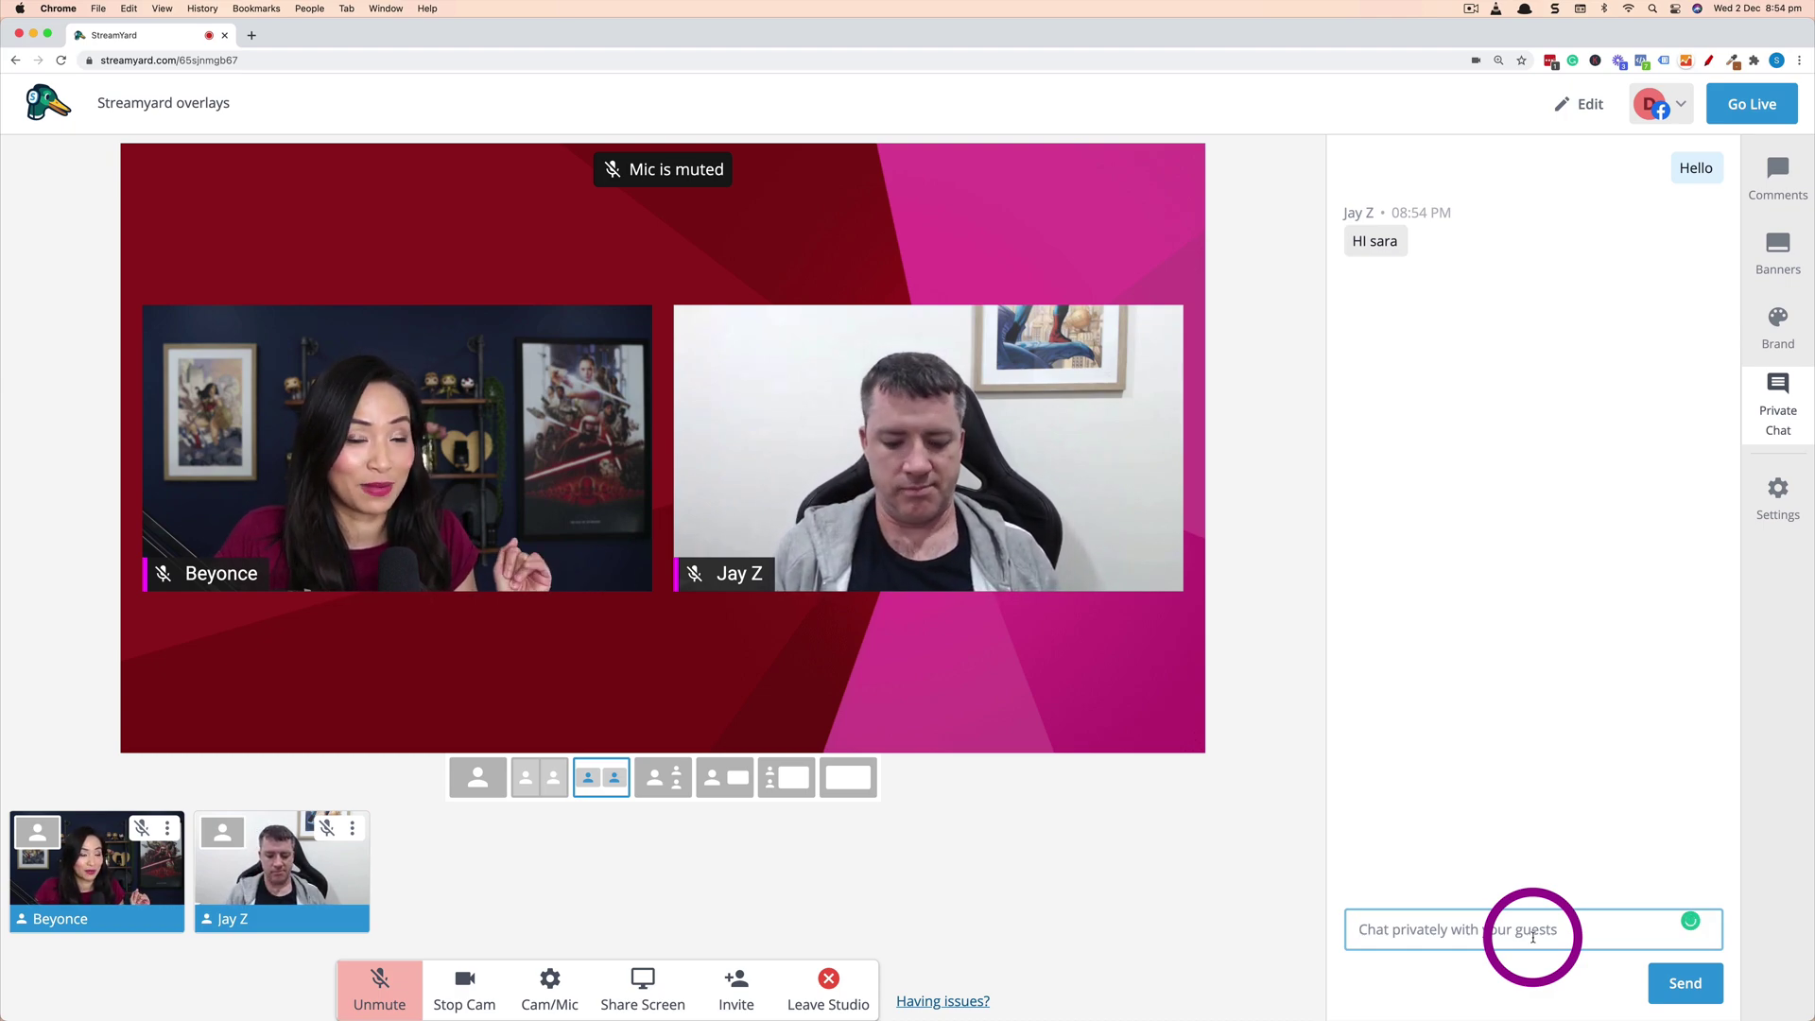
mouse_move(300, 885)
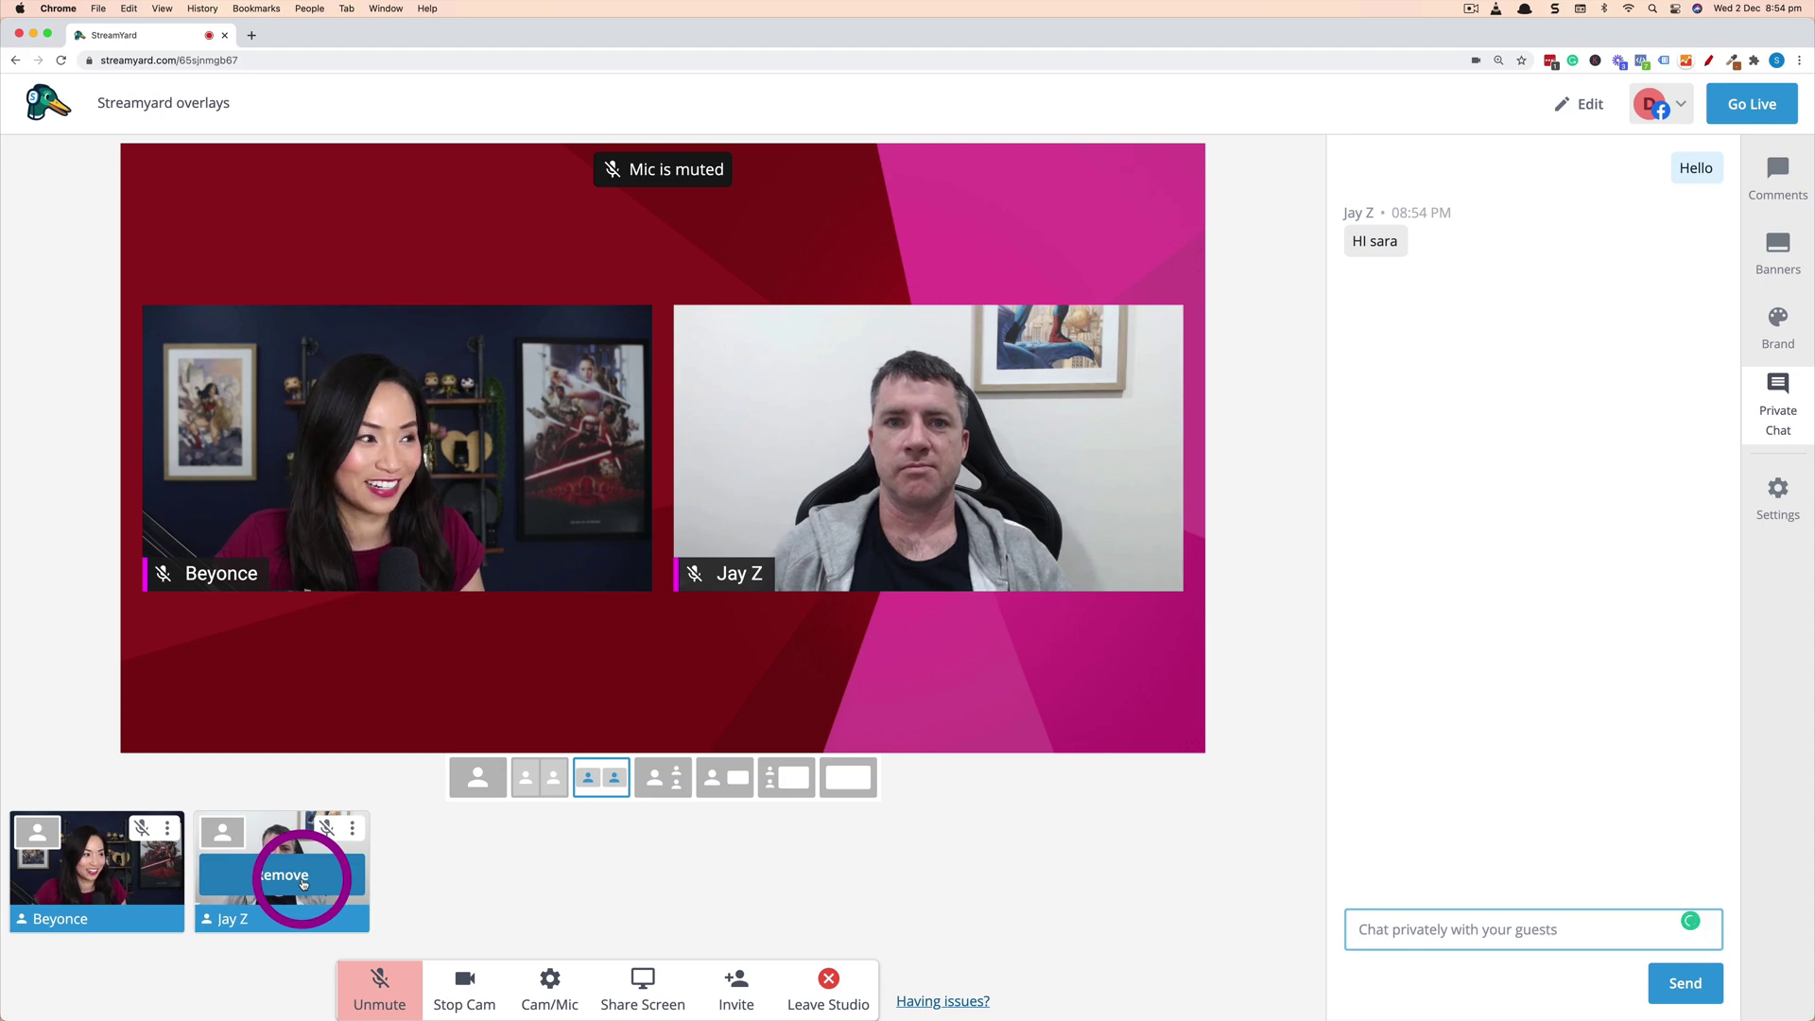
- Remove the guest from the stage and choose Kick from studio in their menu
left_click(303, 884)
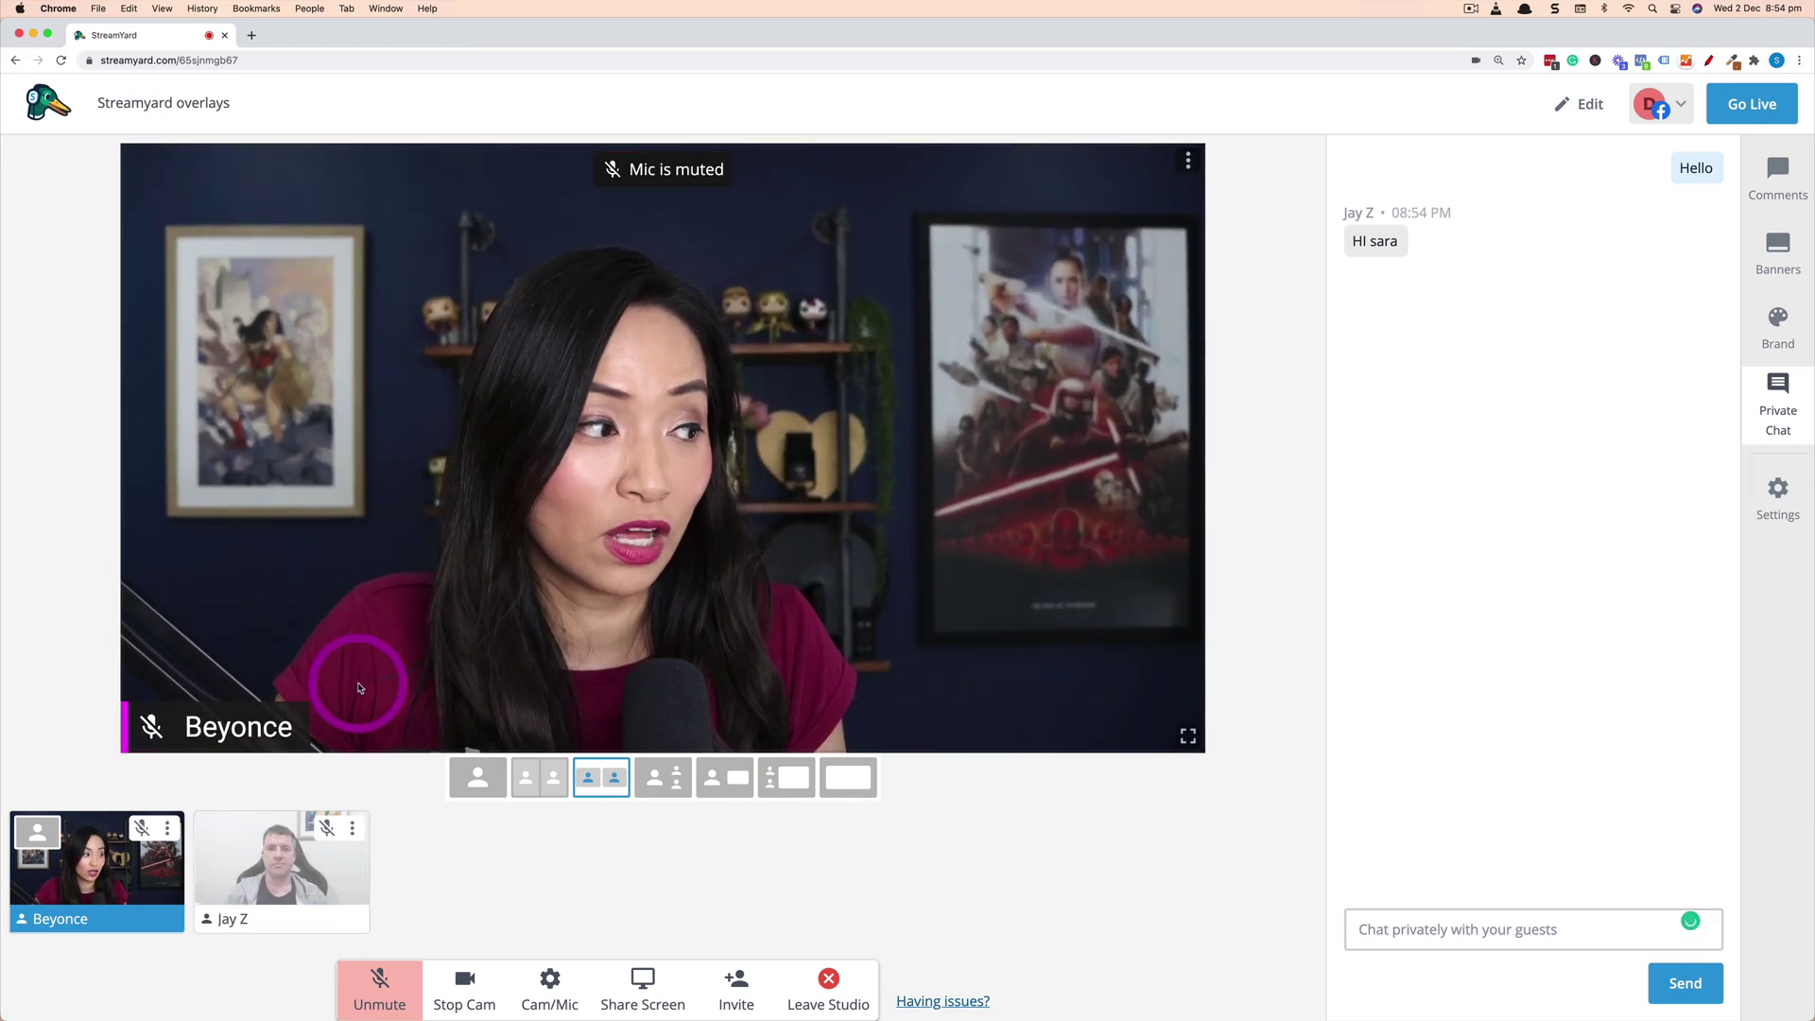
left_click(353, 829)
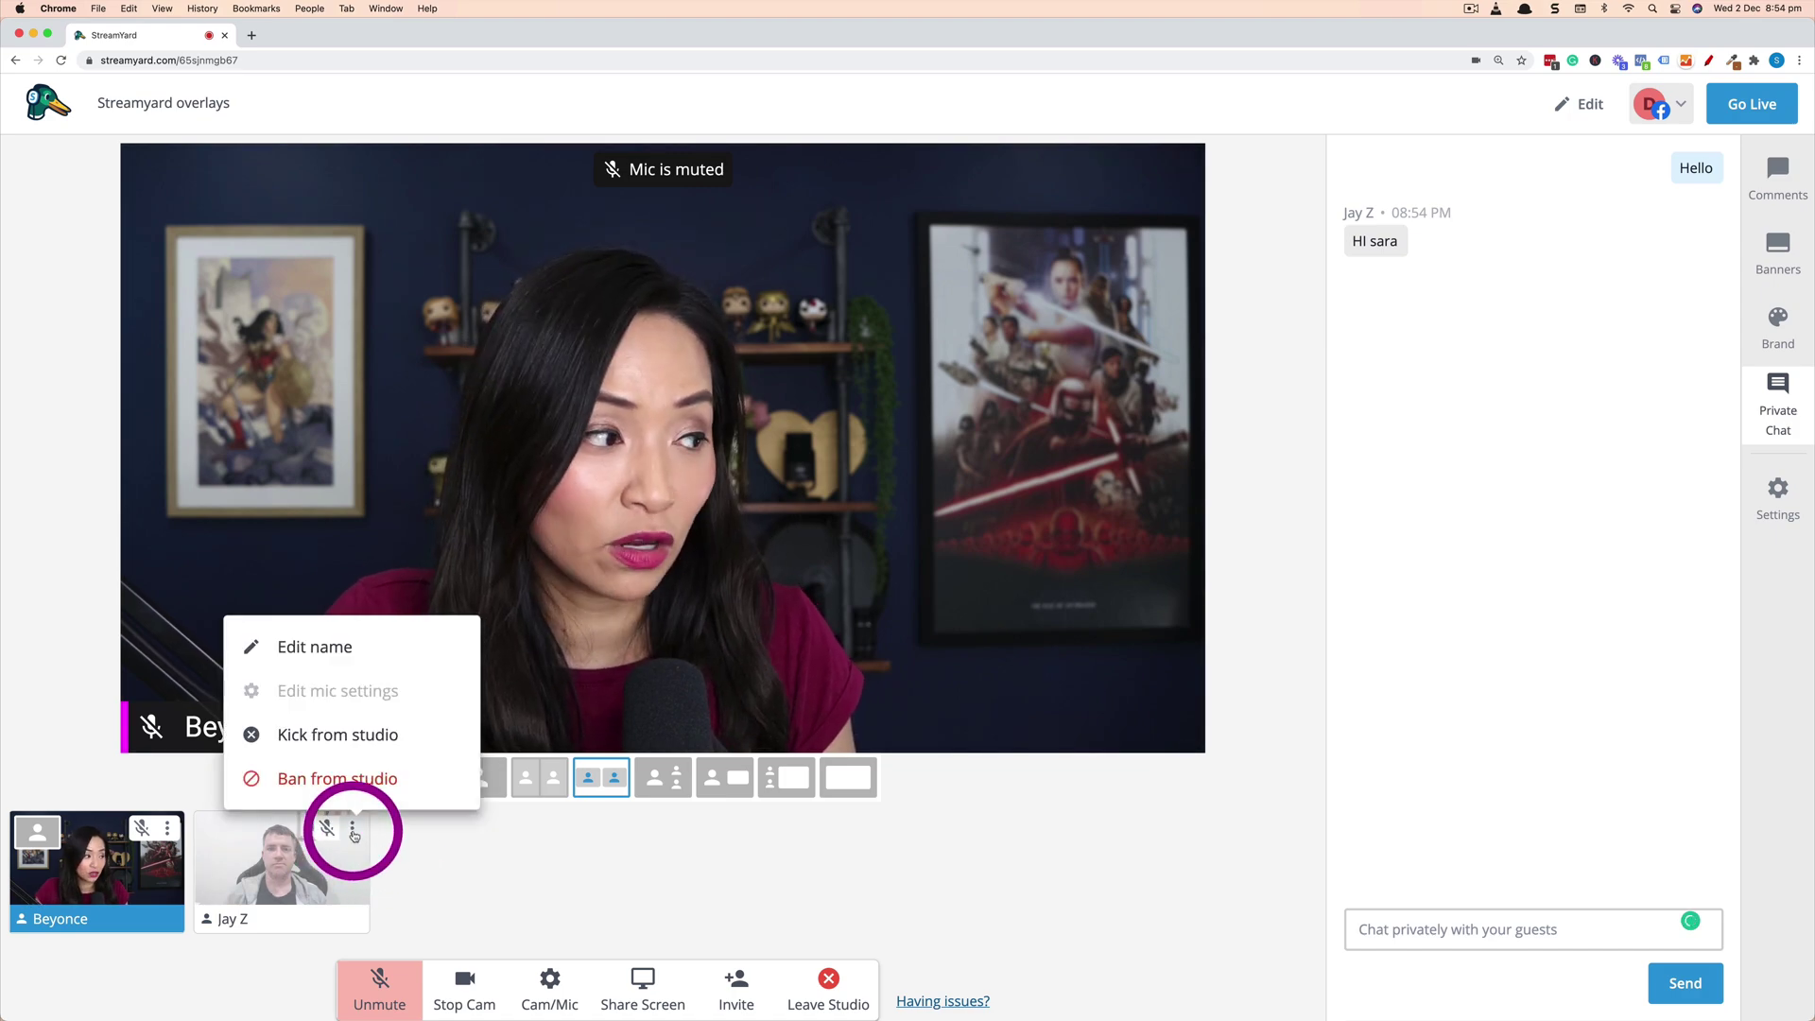
left_click(410, 747)
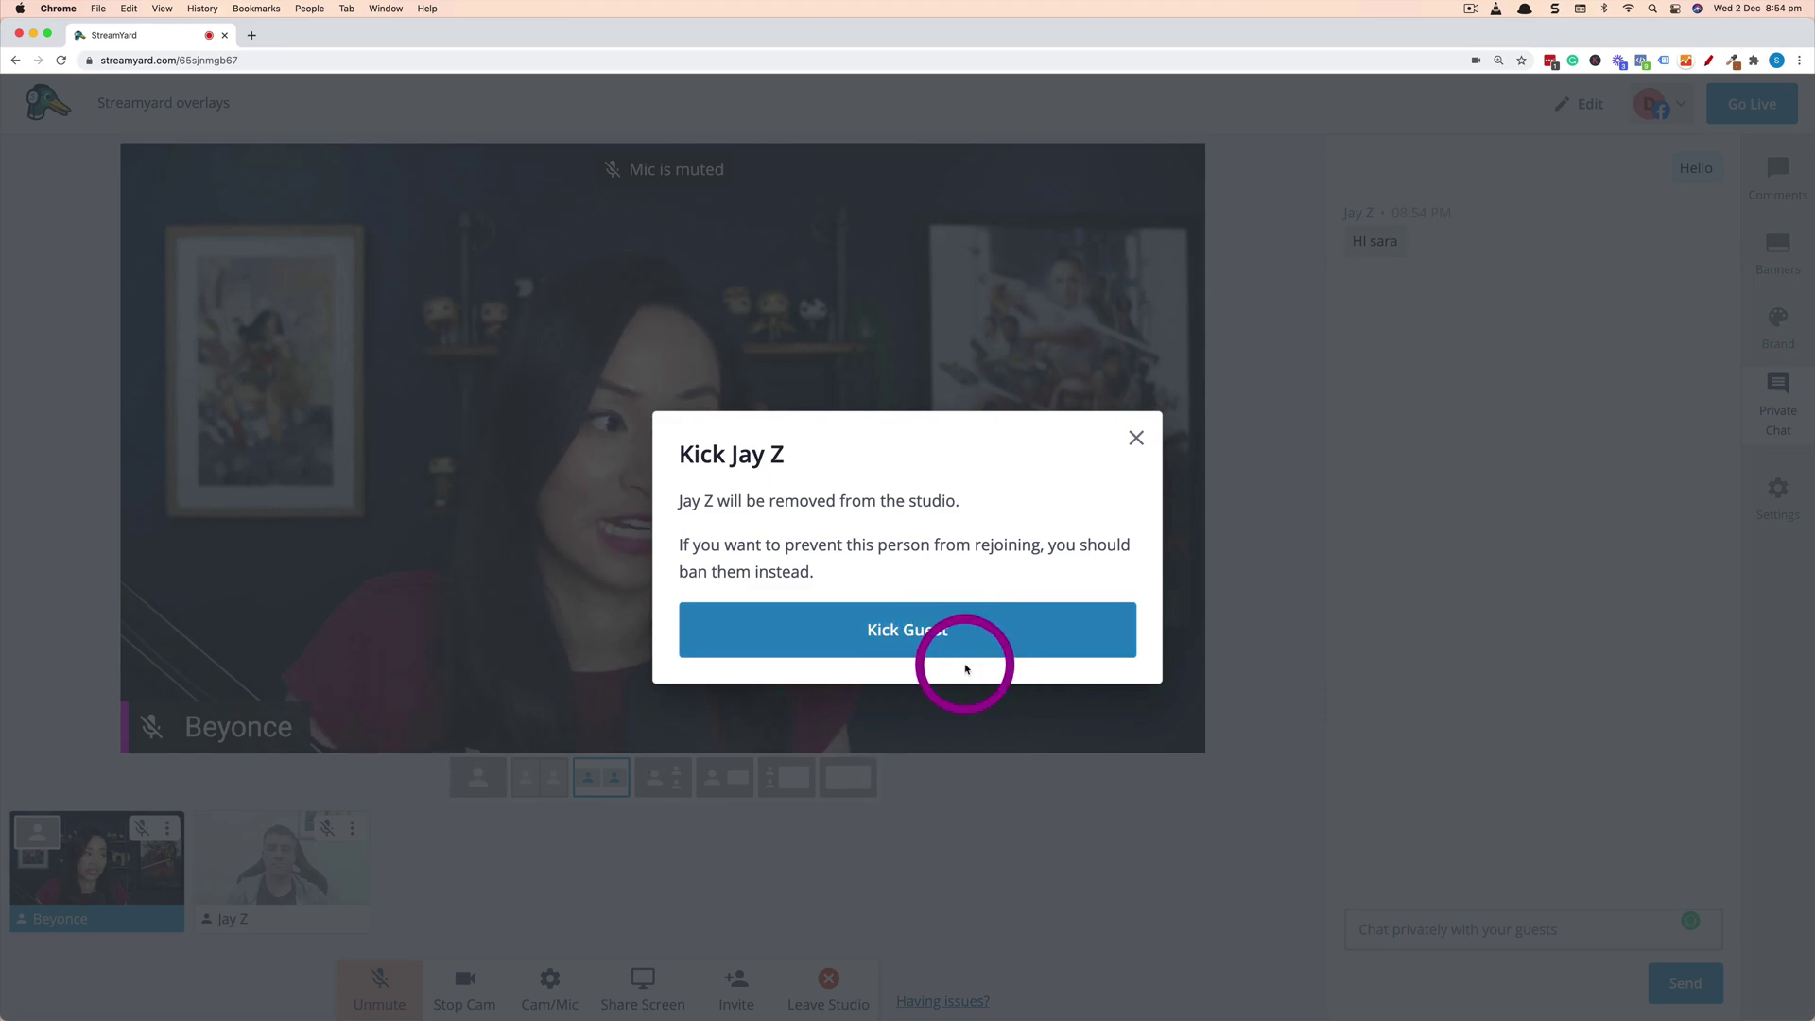